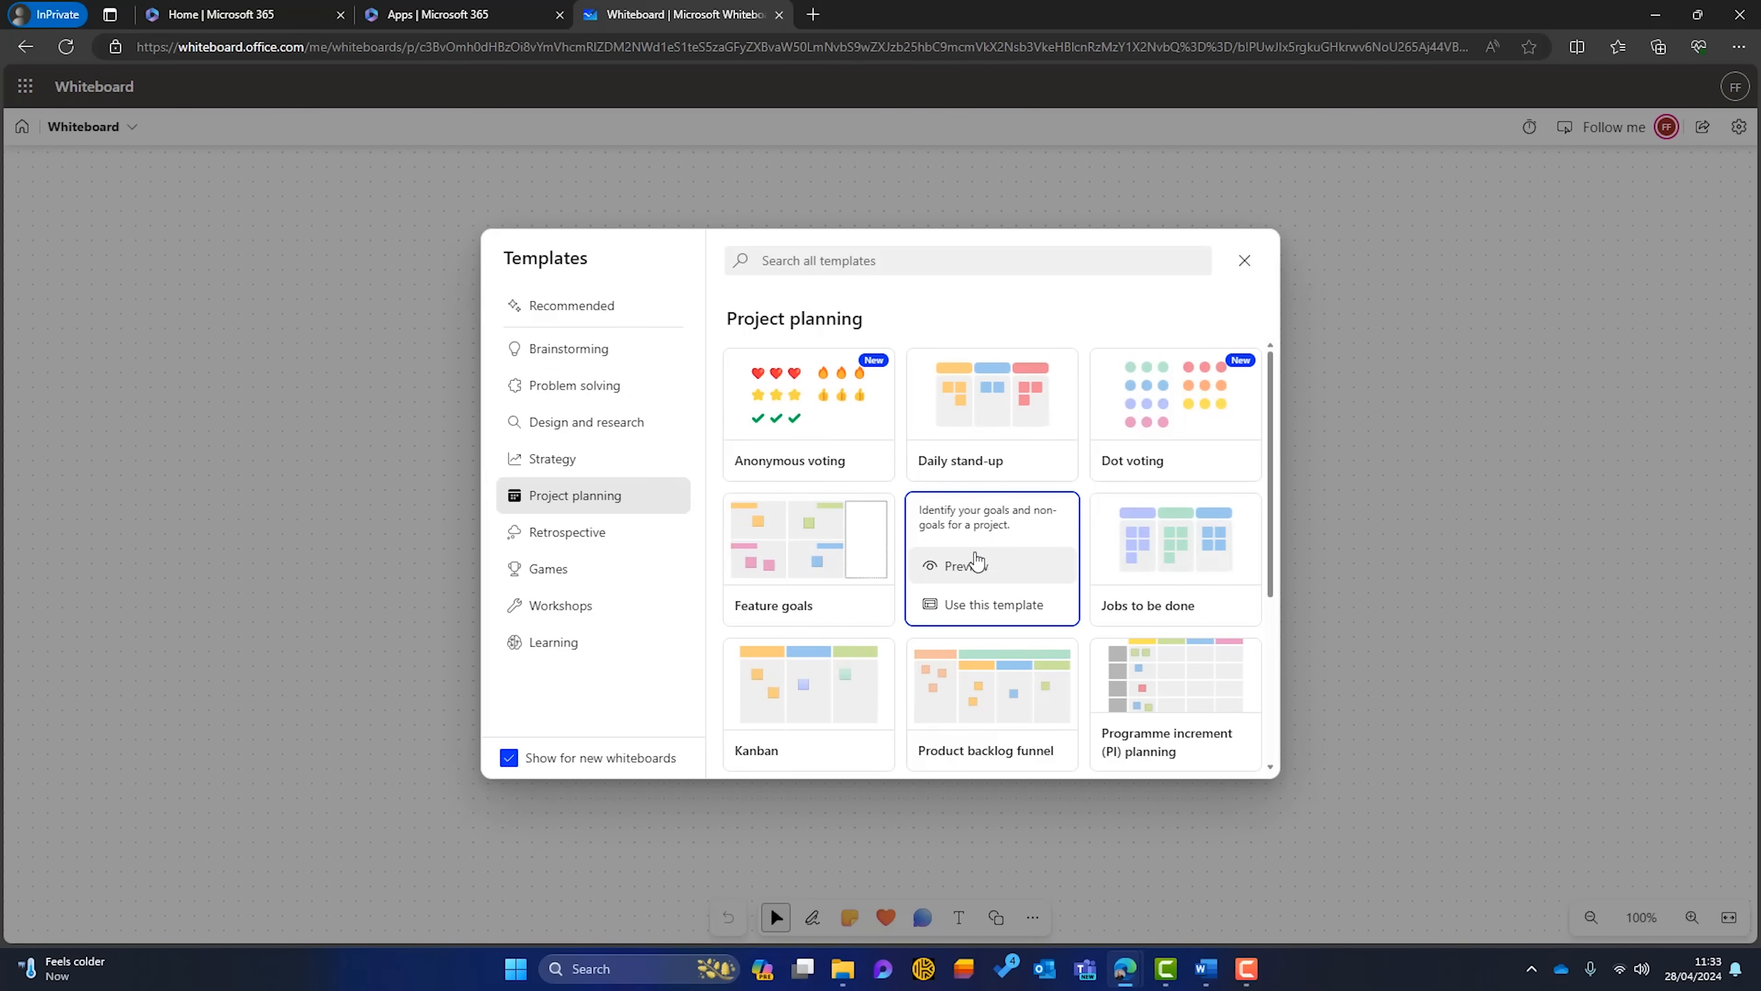
- Preview the Goal setting template and apply it to the whiteboard
click(967, 567)
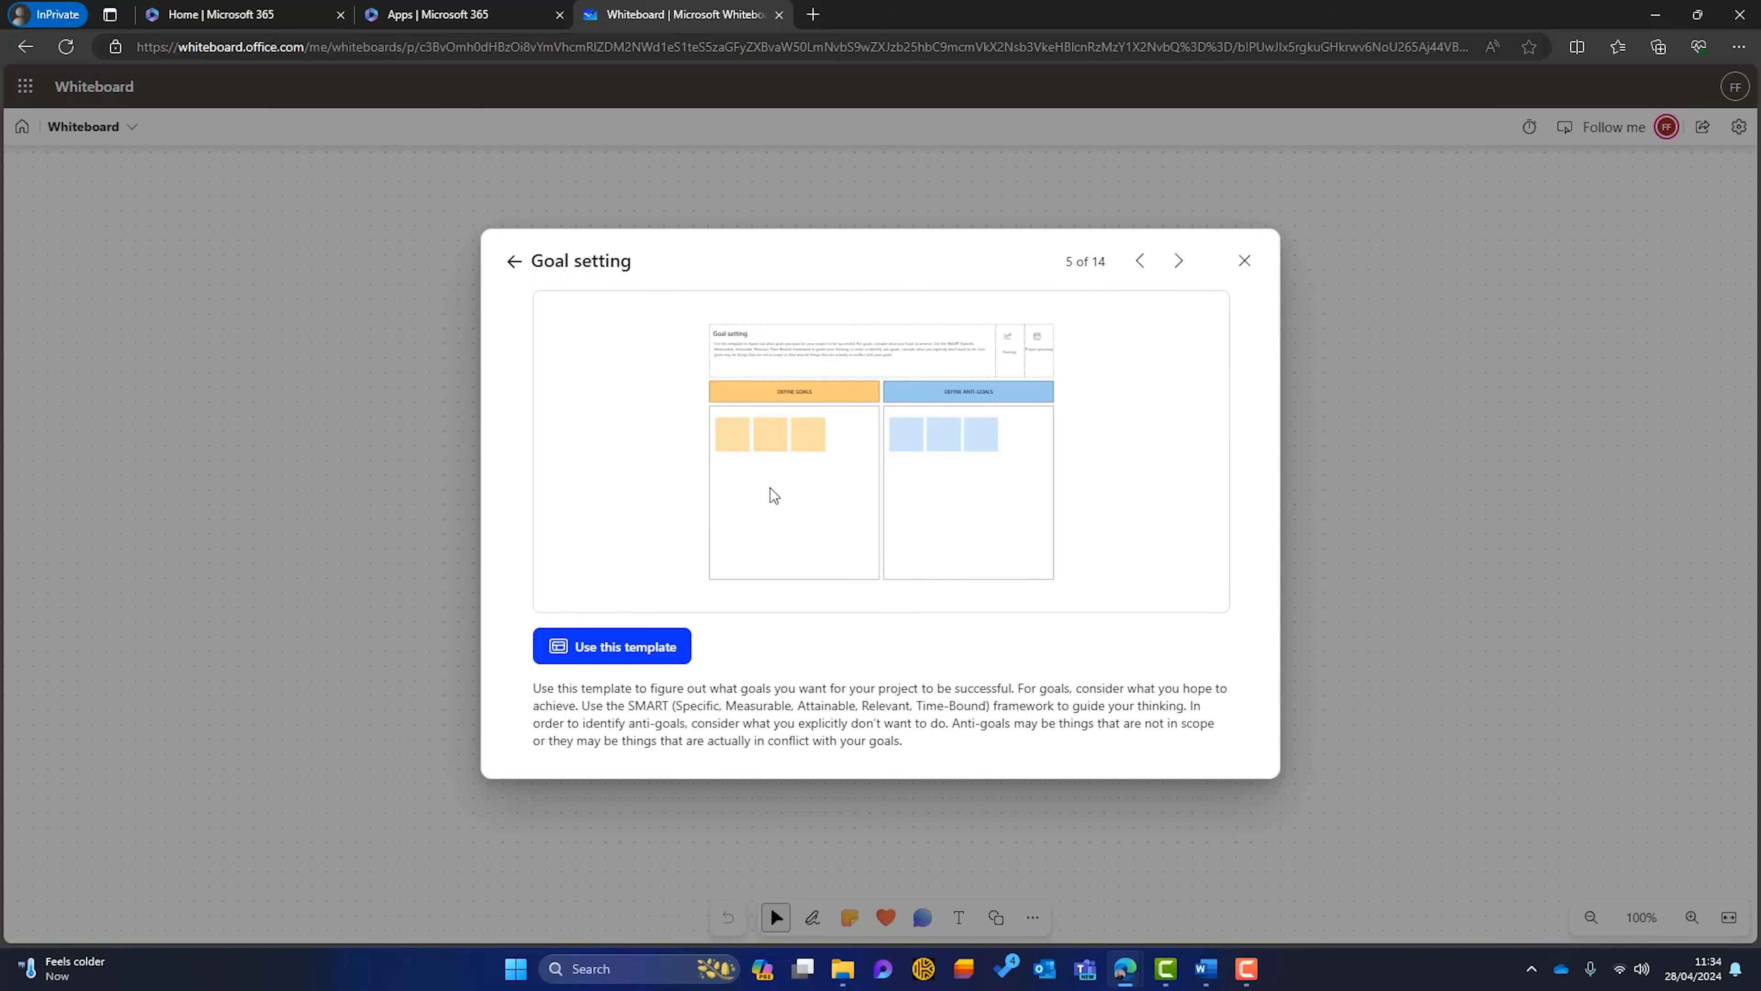
click(629, 649)
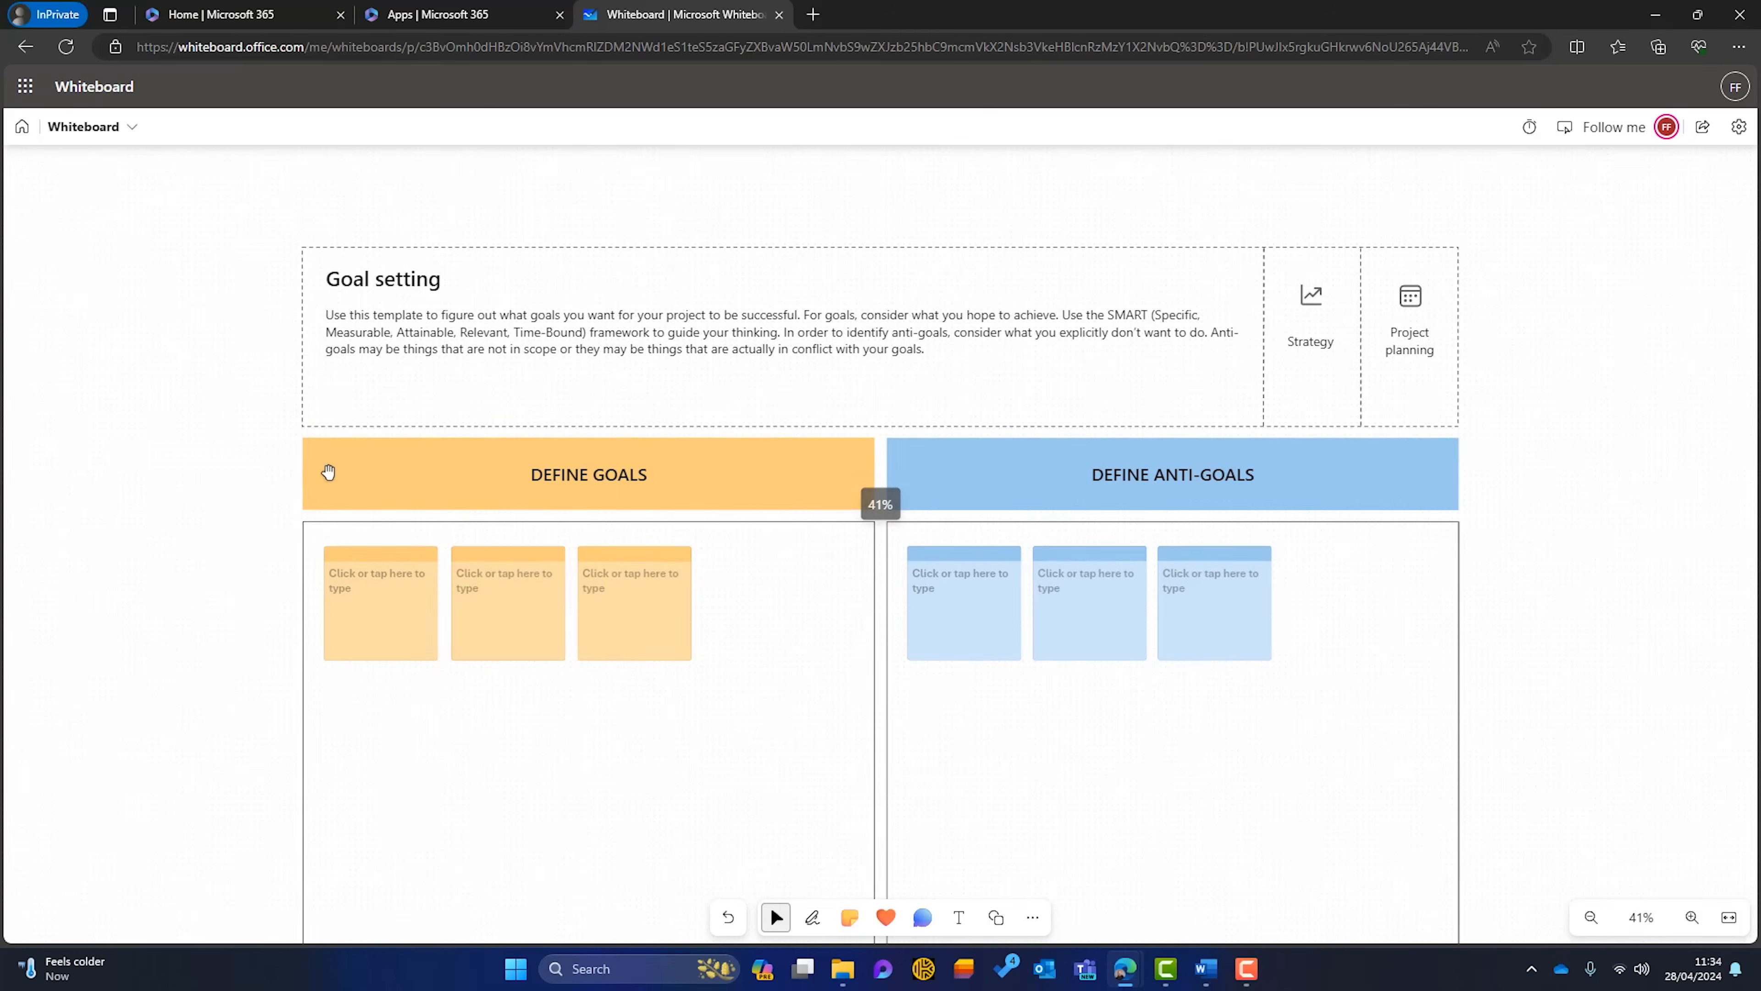
scroll(110, 506, down, 1)
scroll(111, 510, up, 1)
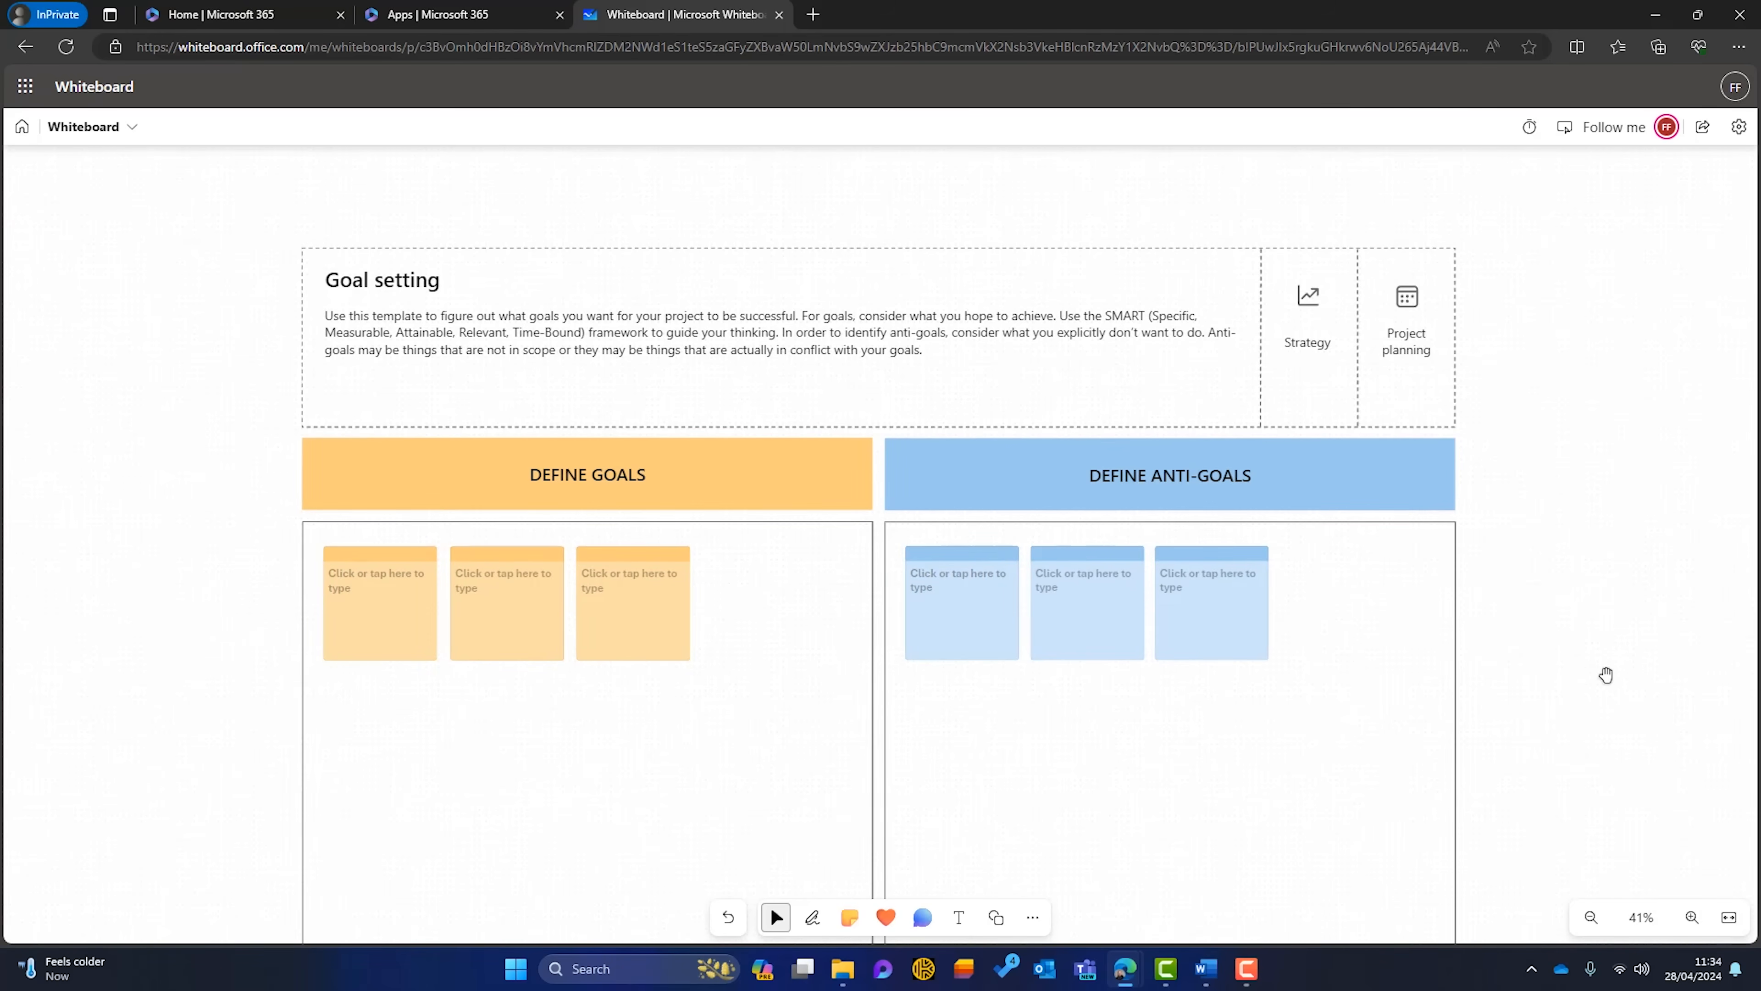
- Examine the Goal setting template at different zoom levels, including its goal and anti-goal areas and the sticky notes under Define Goals
click(1589, 912)
click(1589, 912)
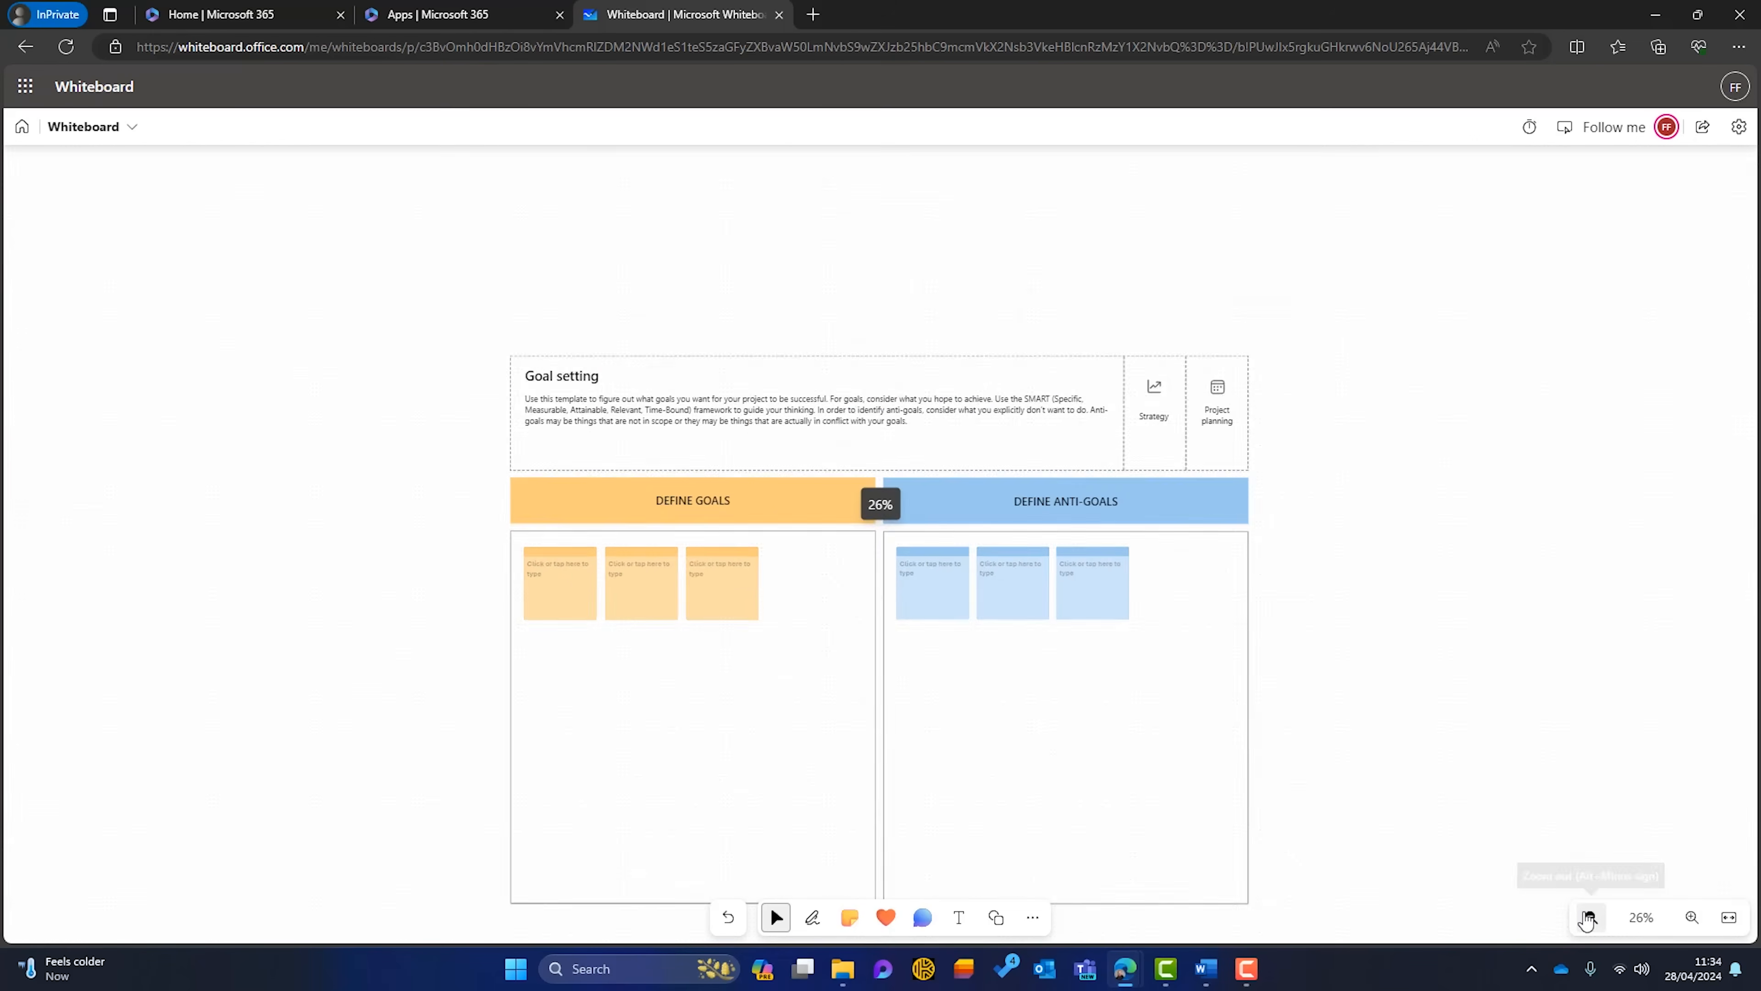
drag(1458, 693, 1514, 692)
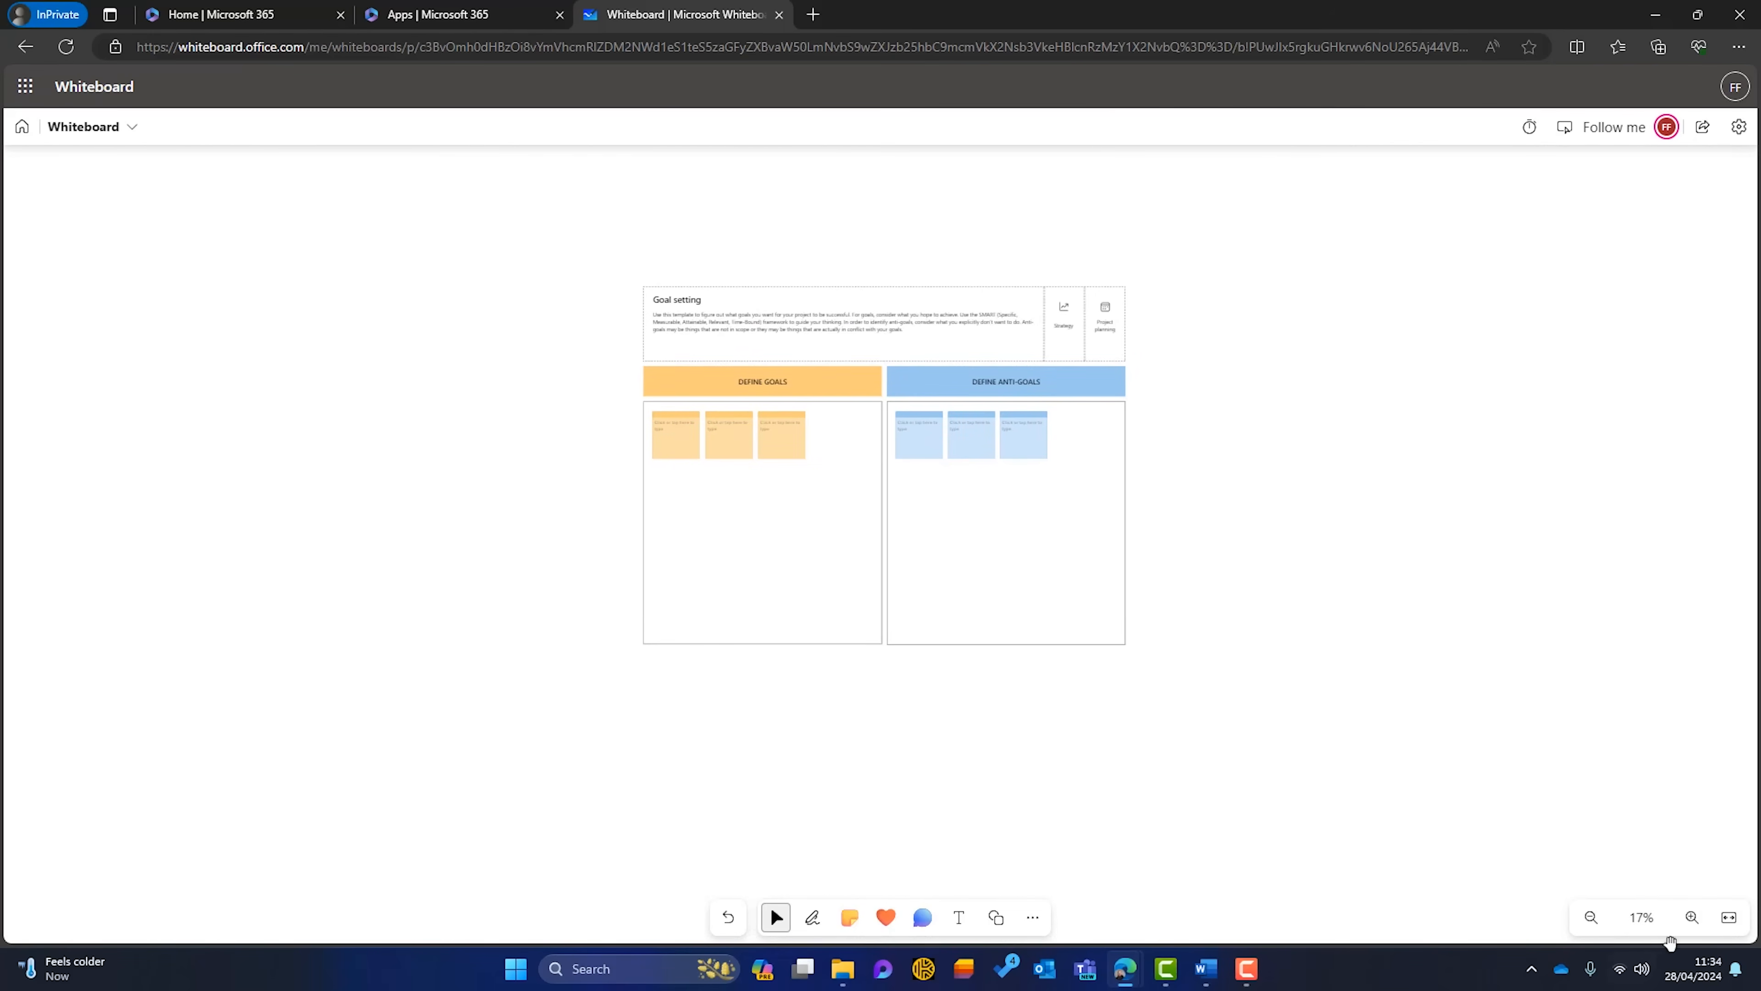
click(1590, 916)
click(1591, 916)
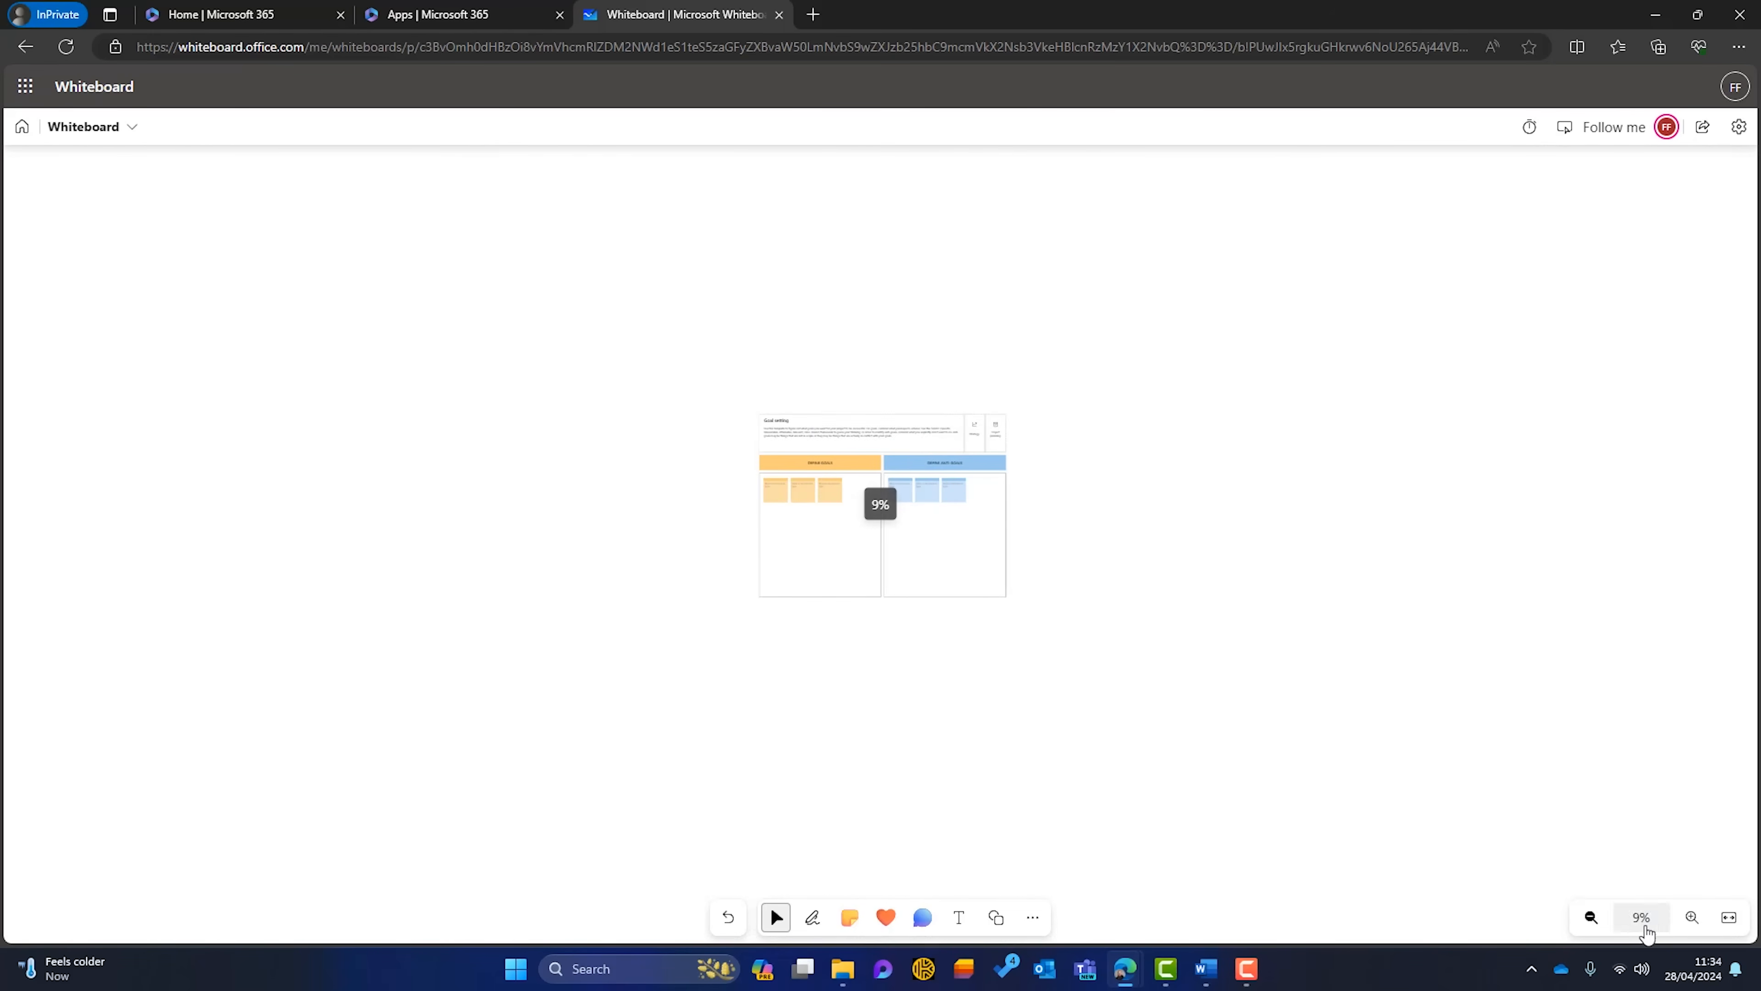
click(1692, 917)
click(1692, 918)
click(1692, 917)
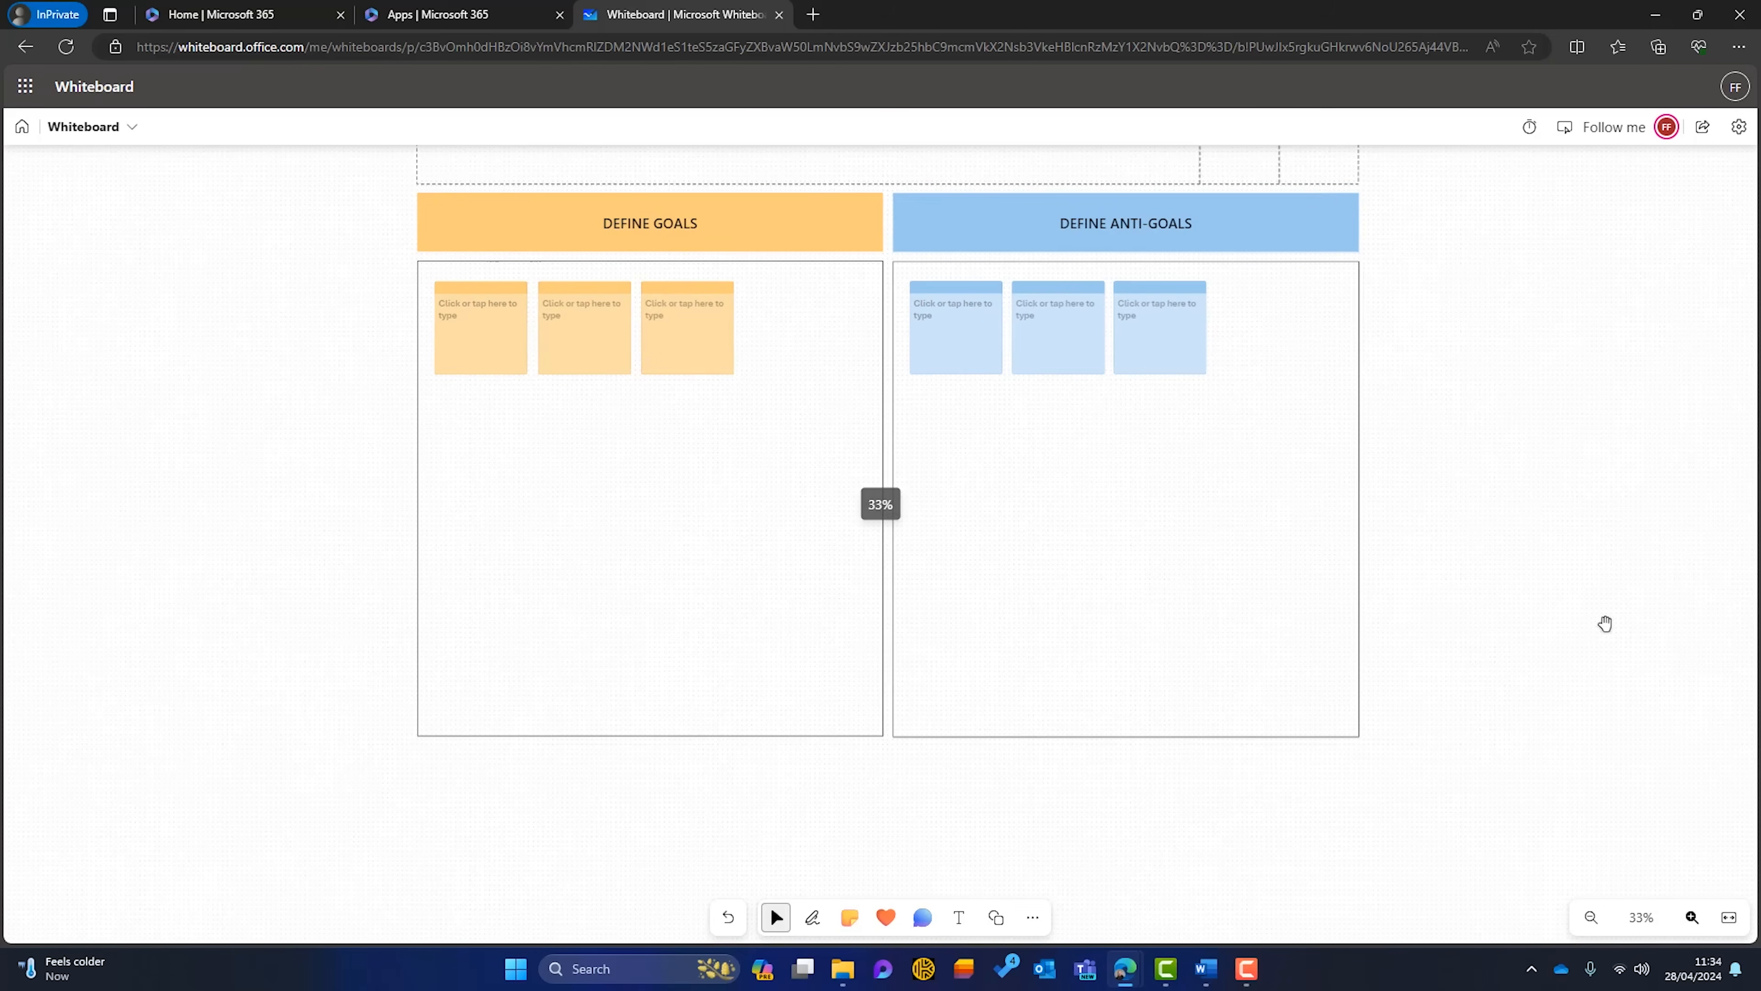
drag(1124, 515, 1060, 651)
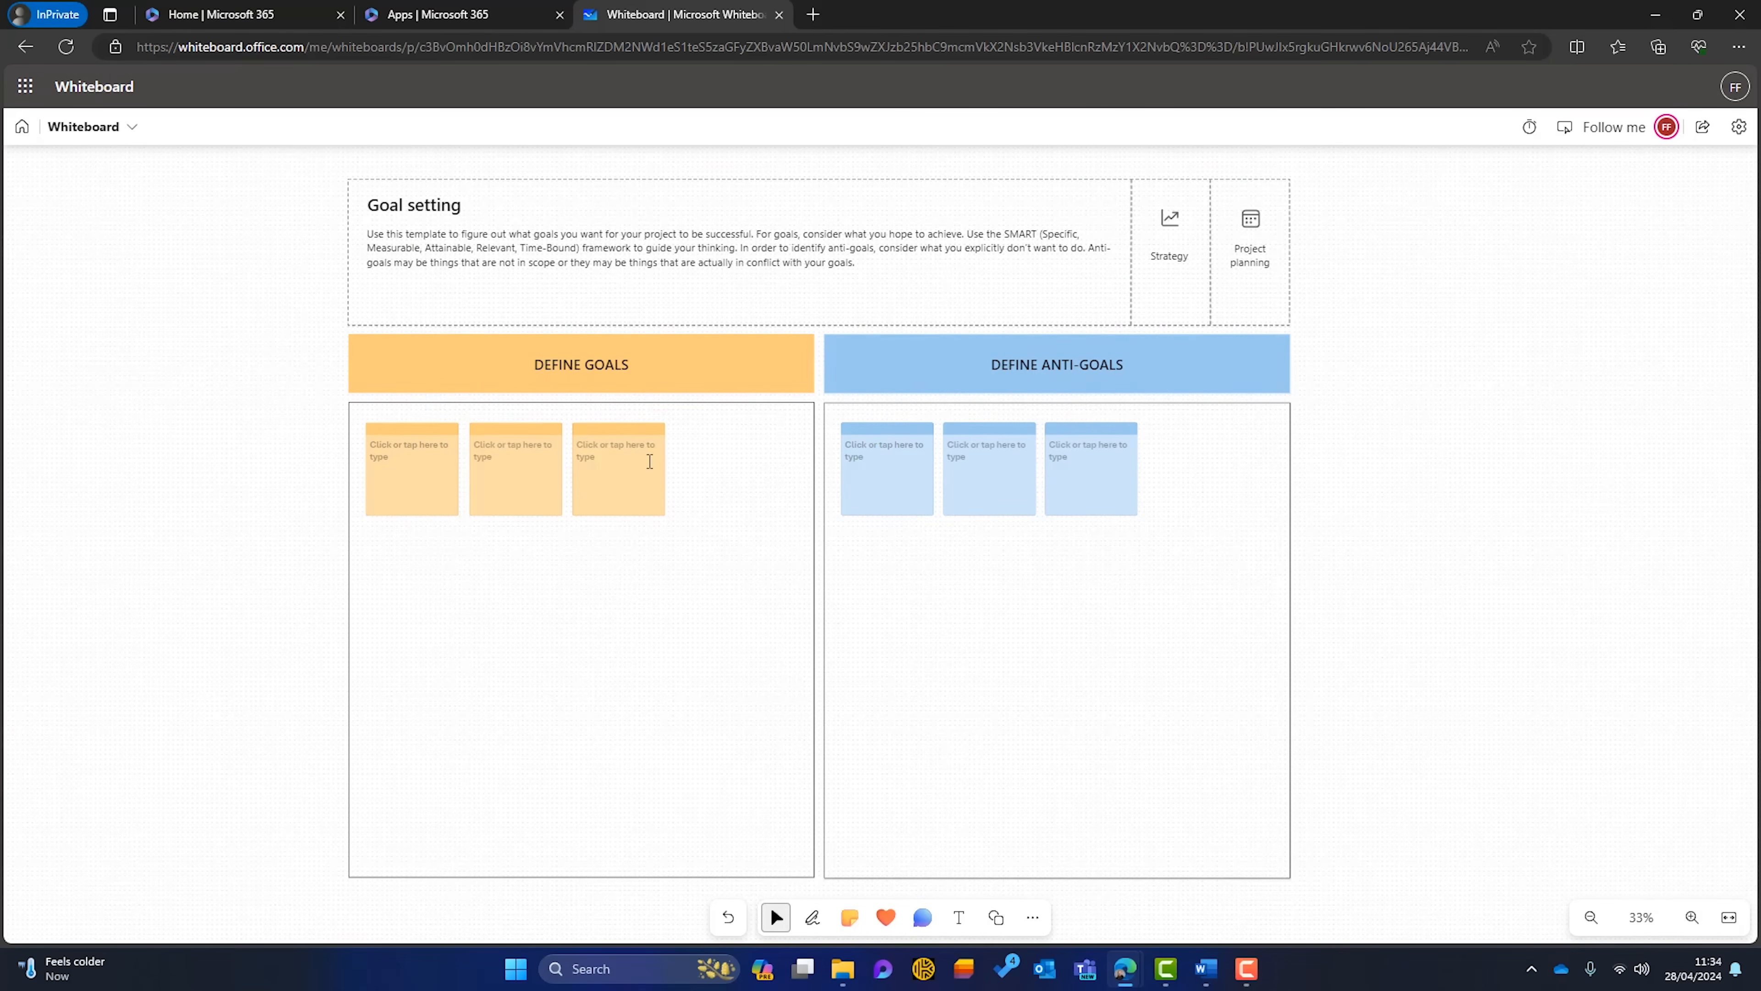
click(620, 482)
click(508, 482)
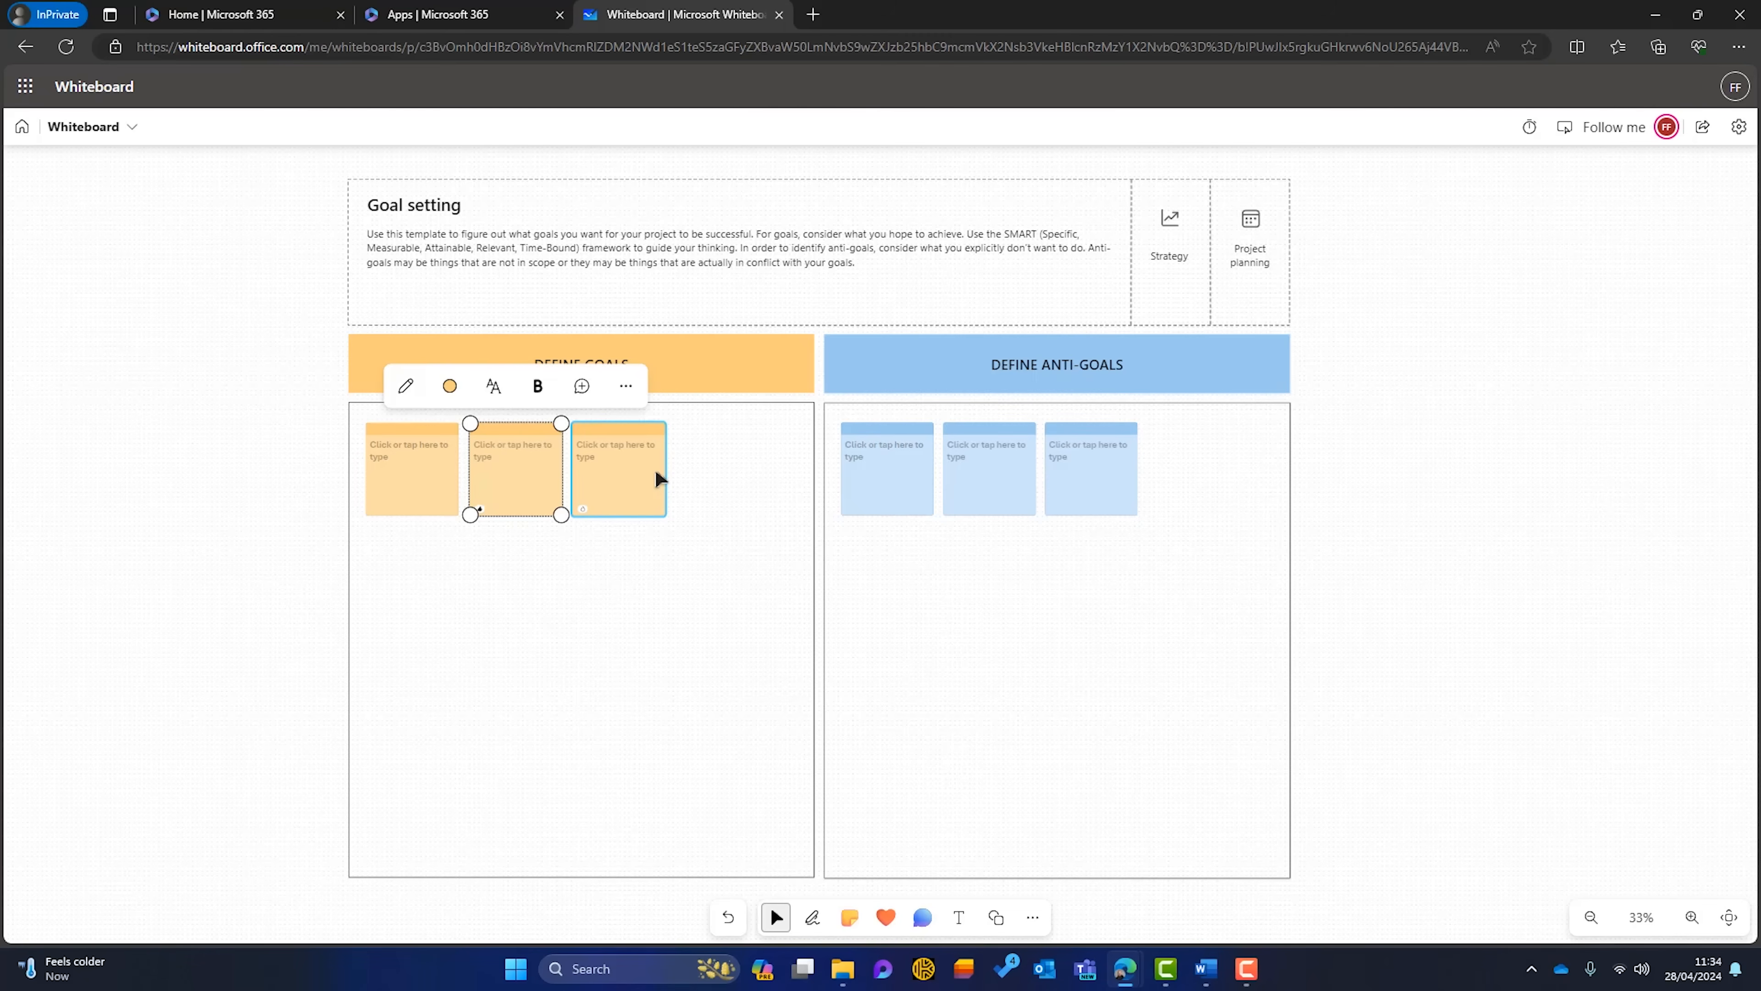
- Return to the whiteboard overview and check the management options of the saved board
click(29, 134)
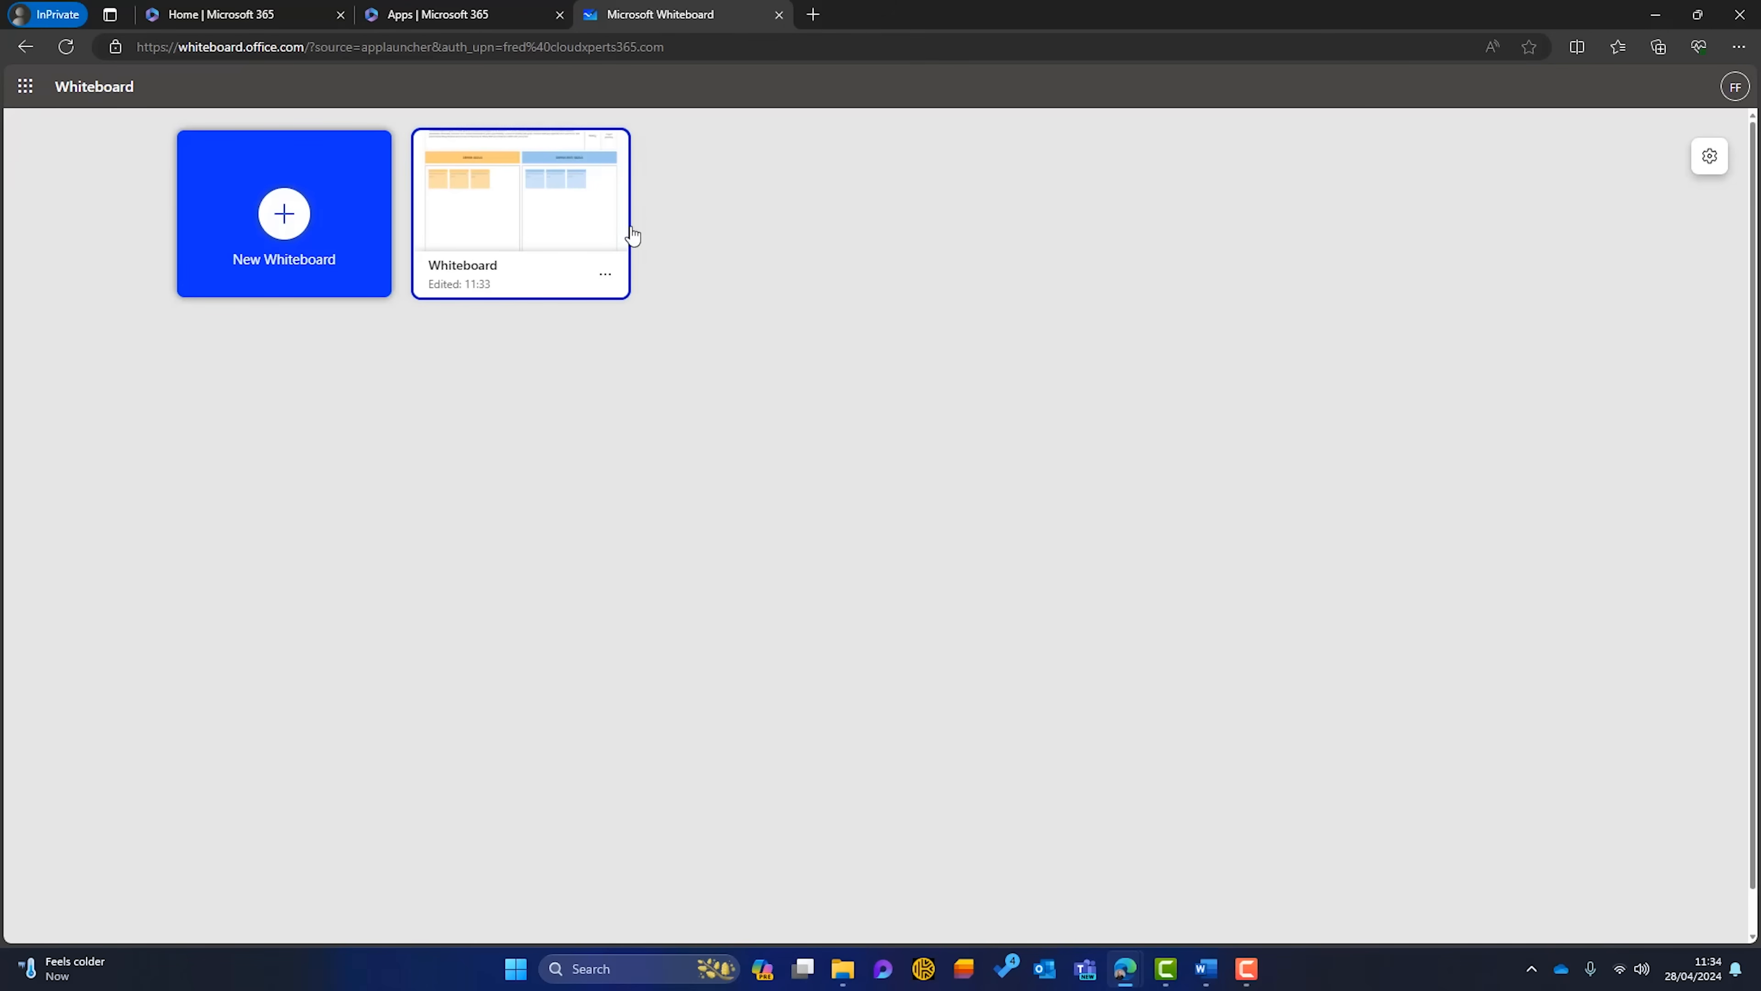
click(606, 276)
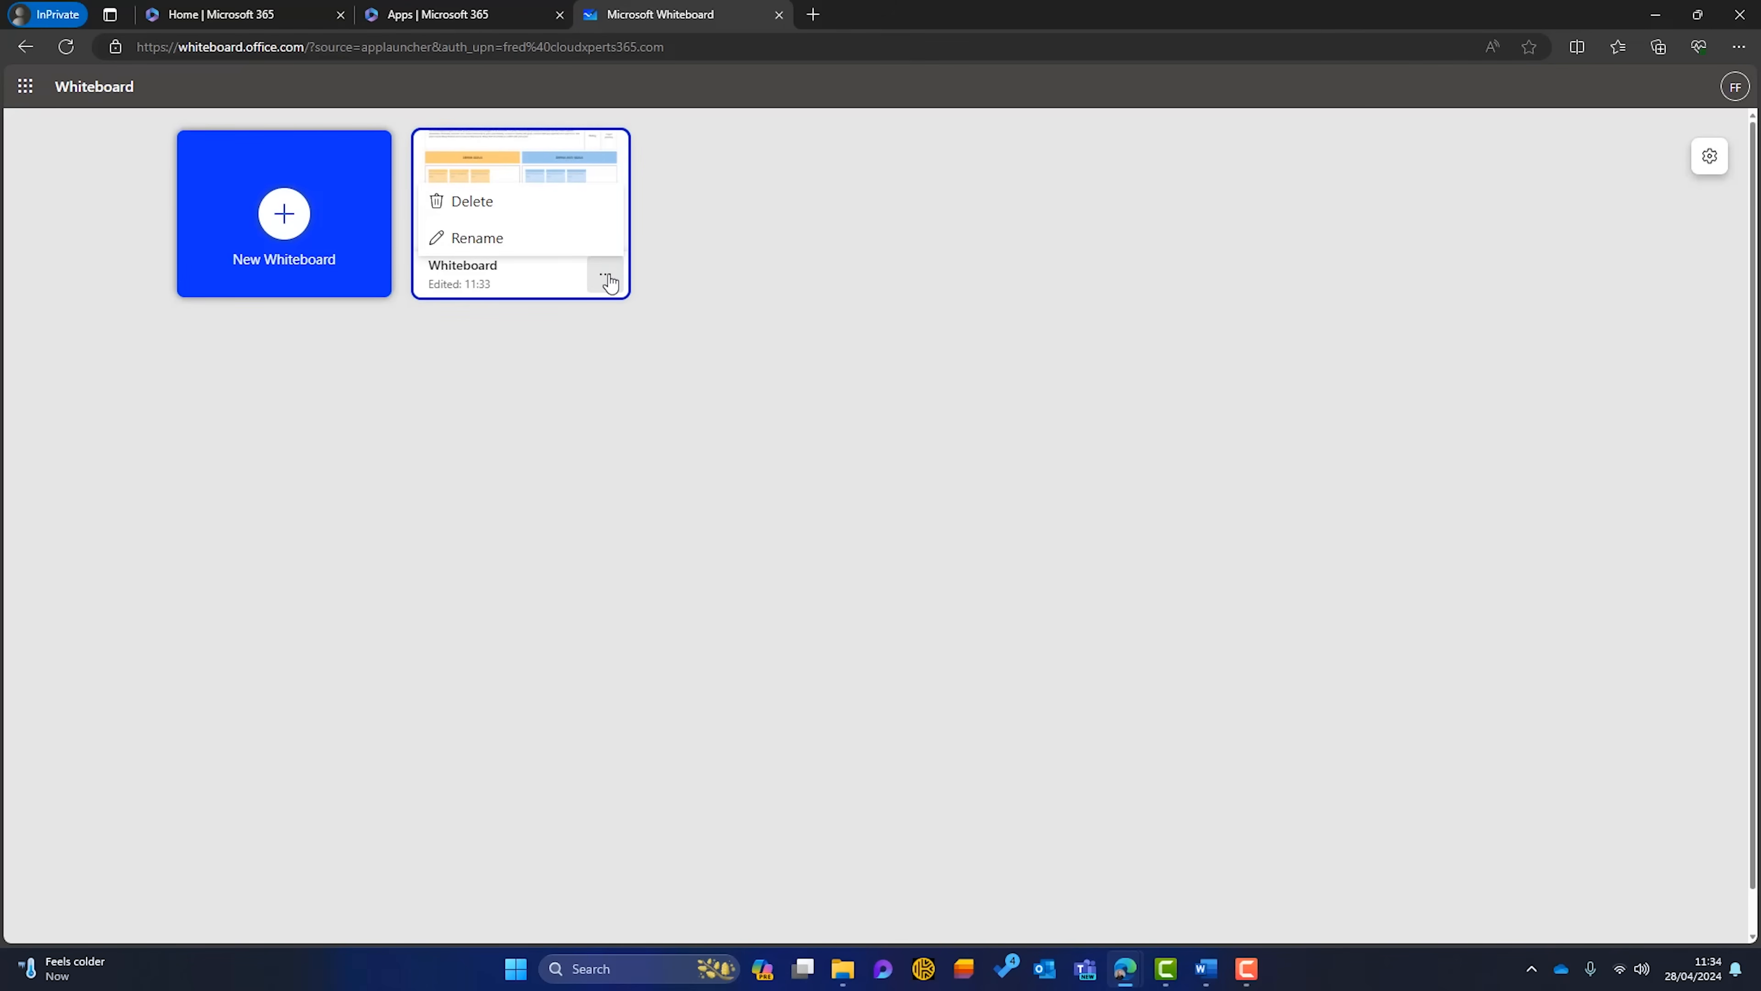
click(565, 383)
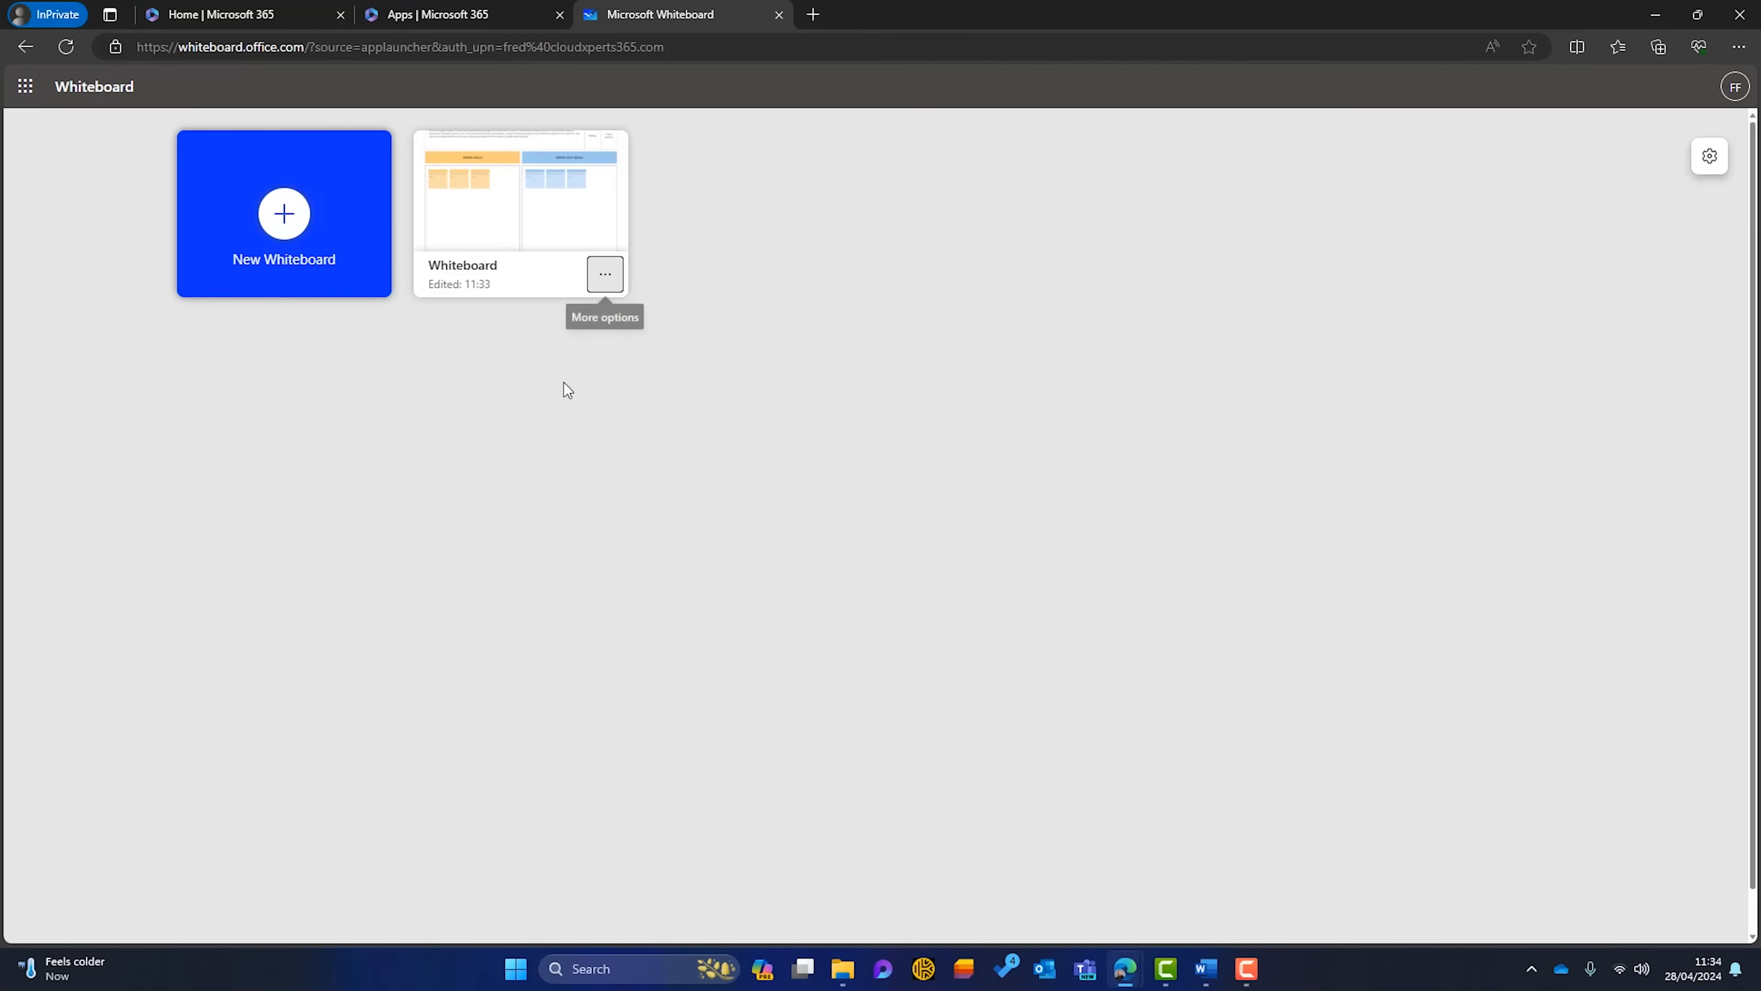
- Create a new whiteboard with a blank canvas and add the text "Whiteboard Video" near the top of it
click(291, 229)
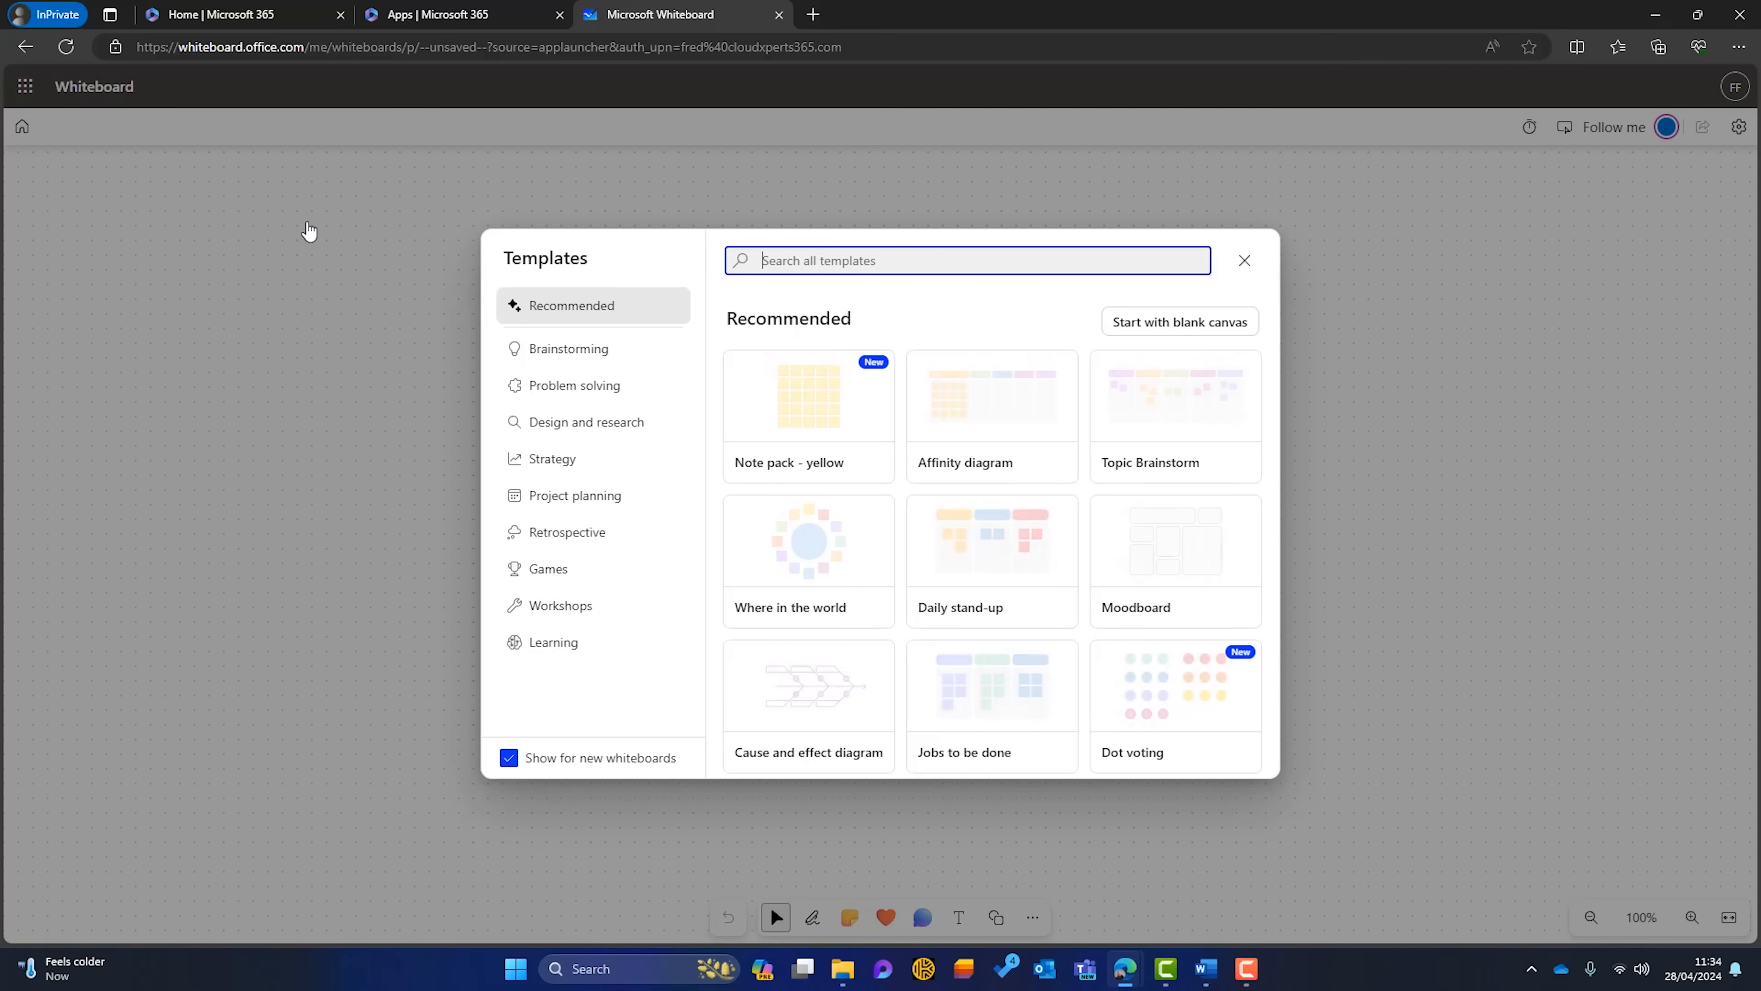
click(1228, 334)
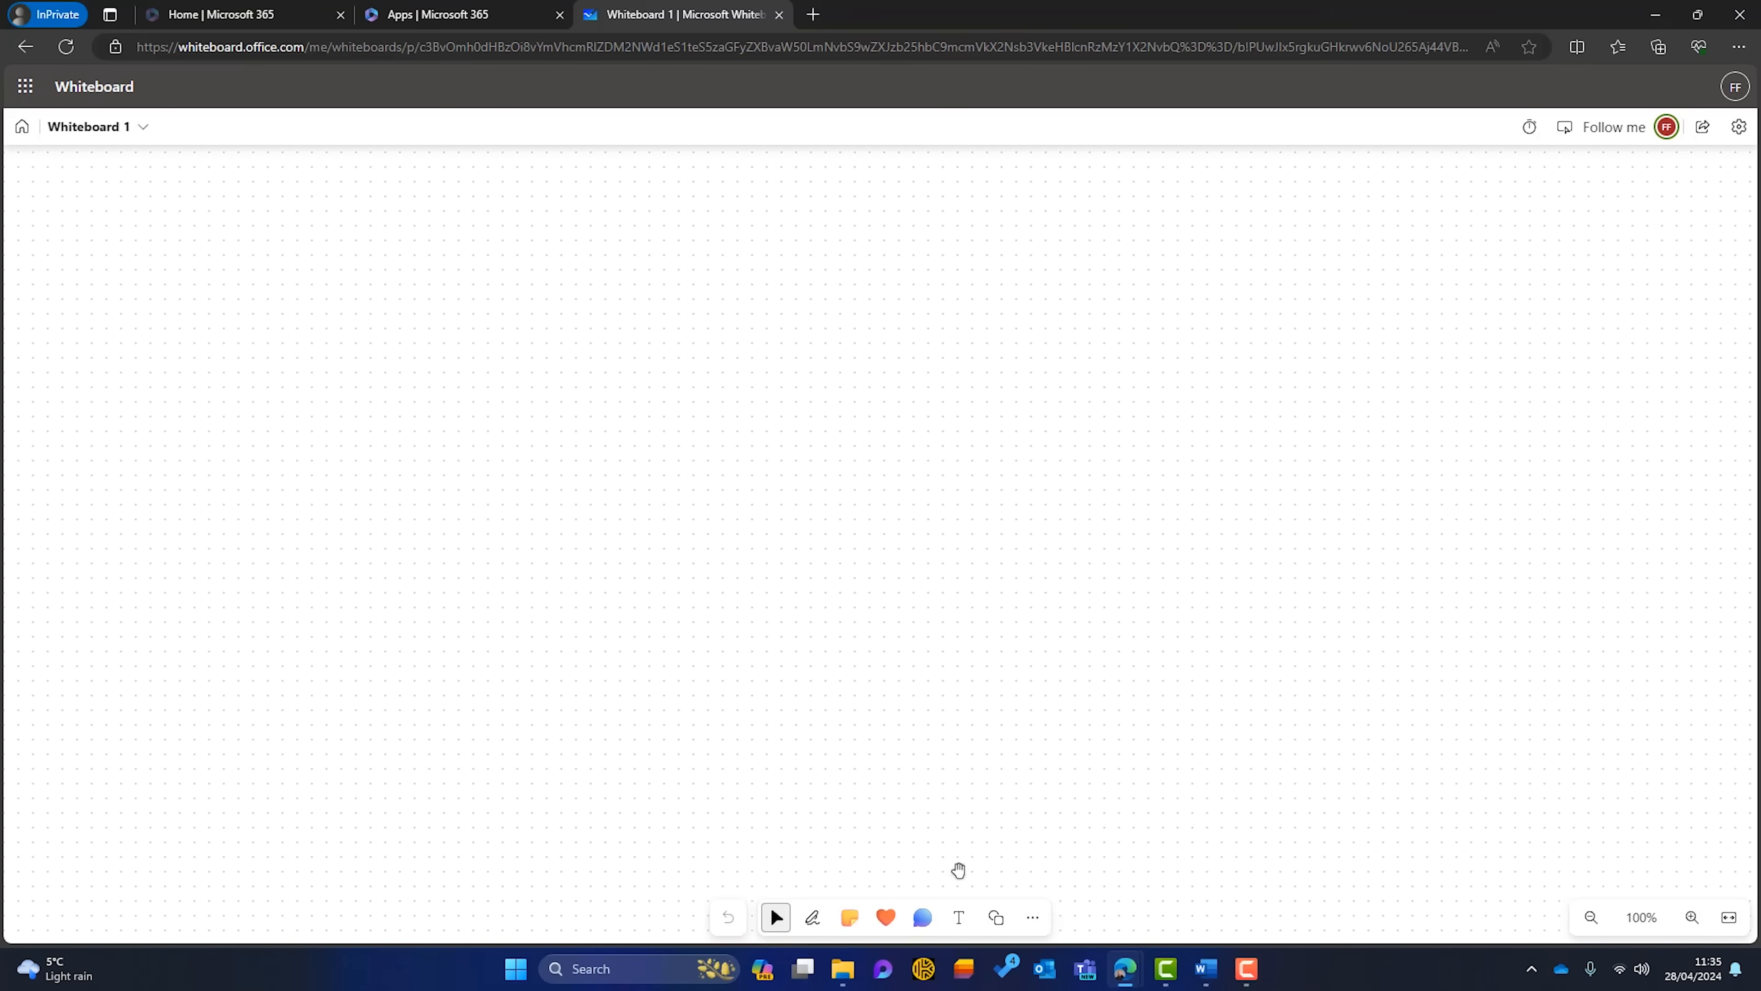
click(959, 919)
click(700, 318)
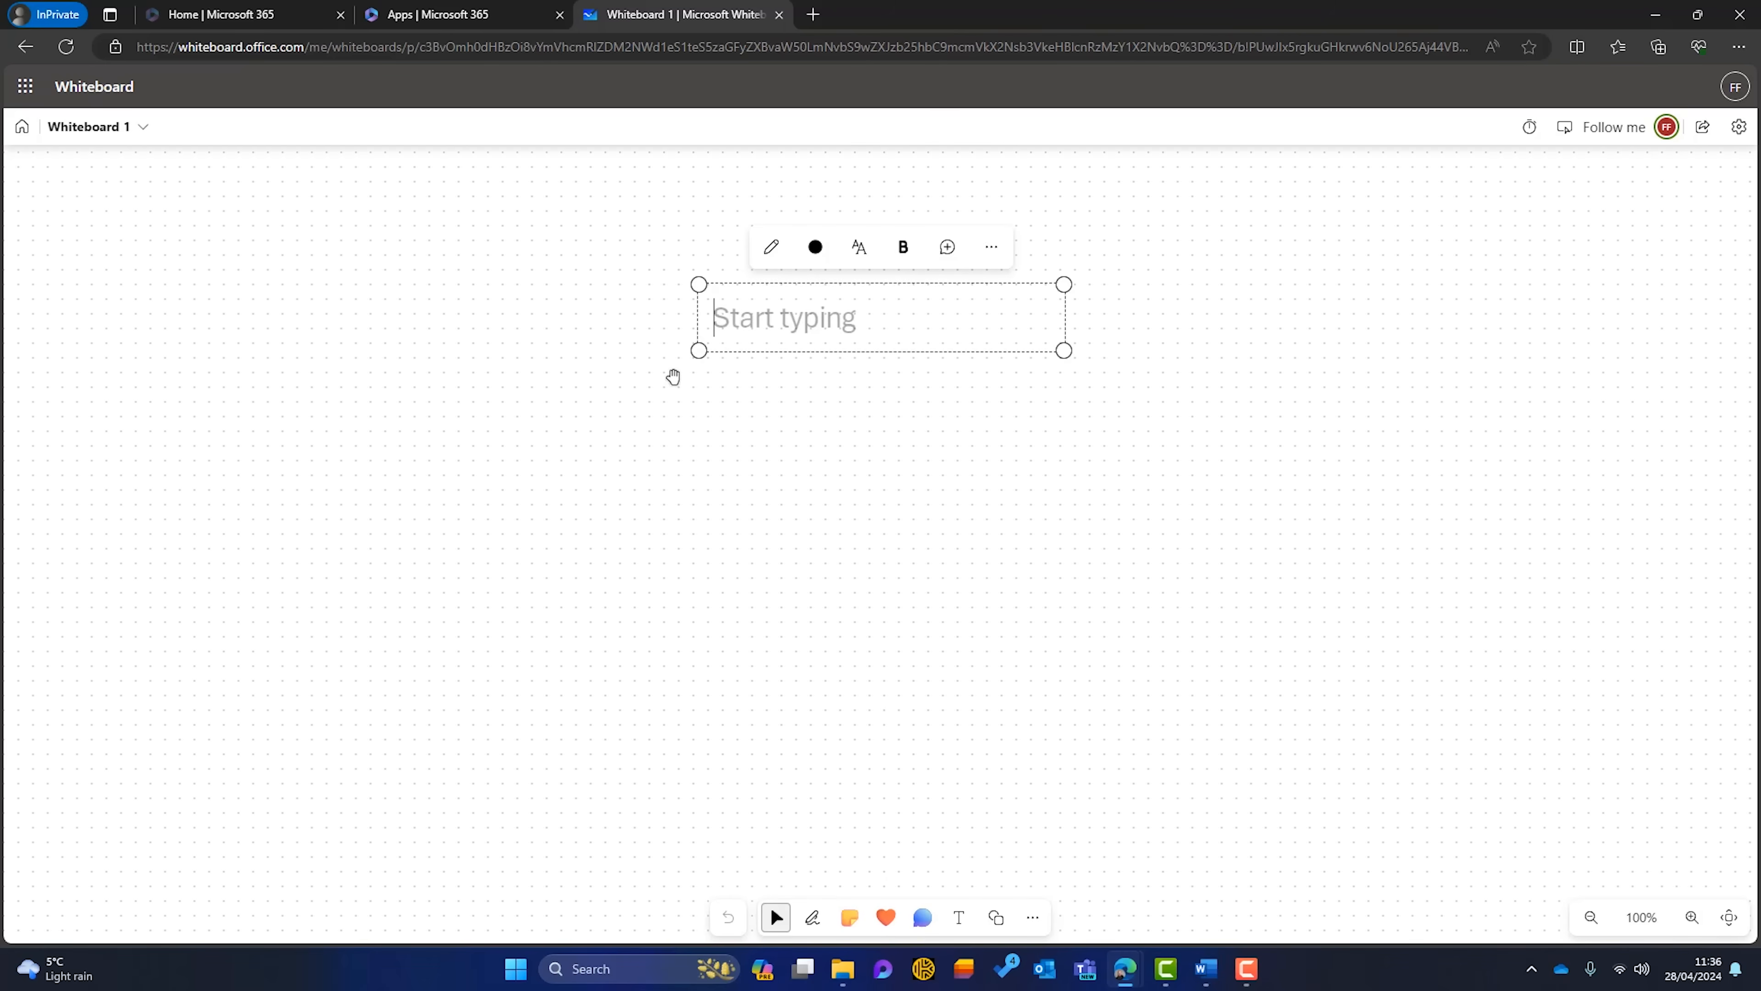
text(Whiteboard Video)
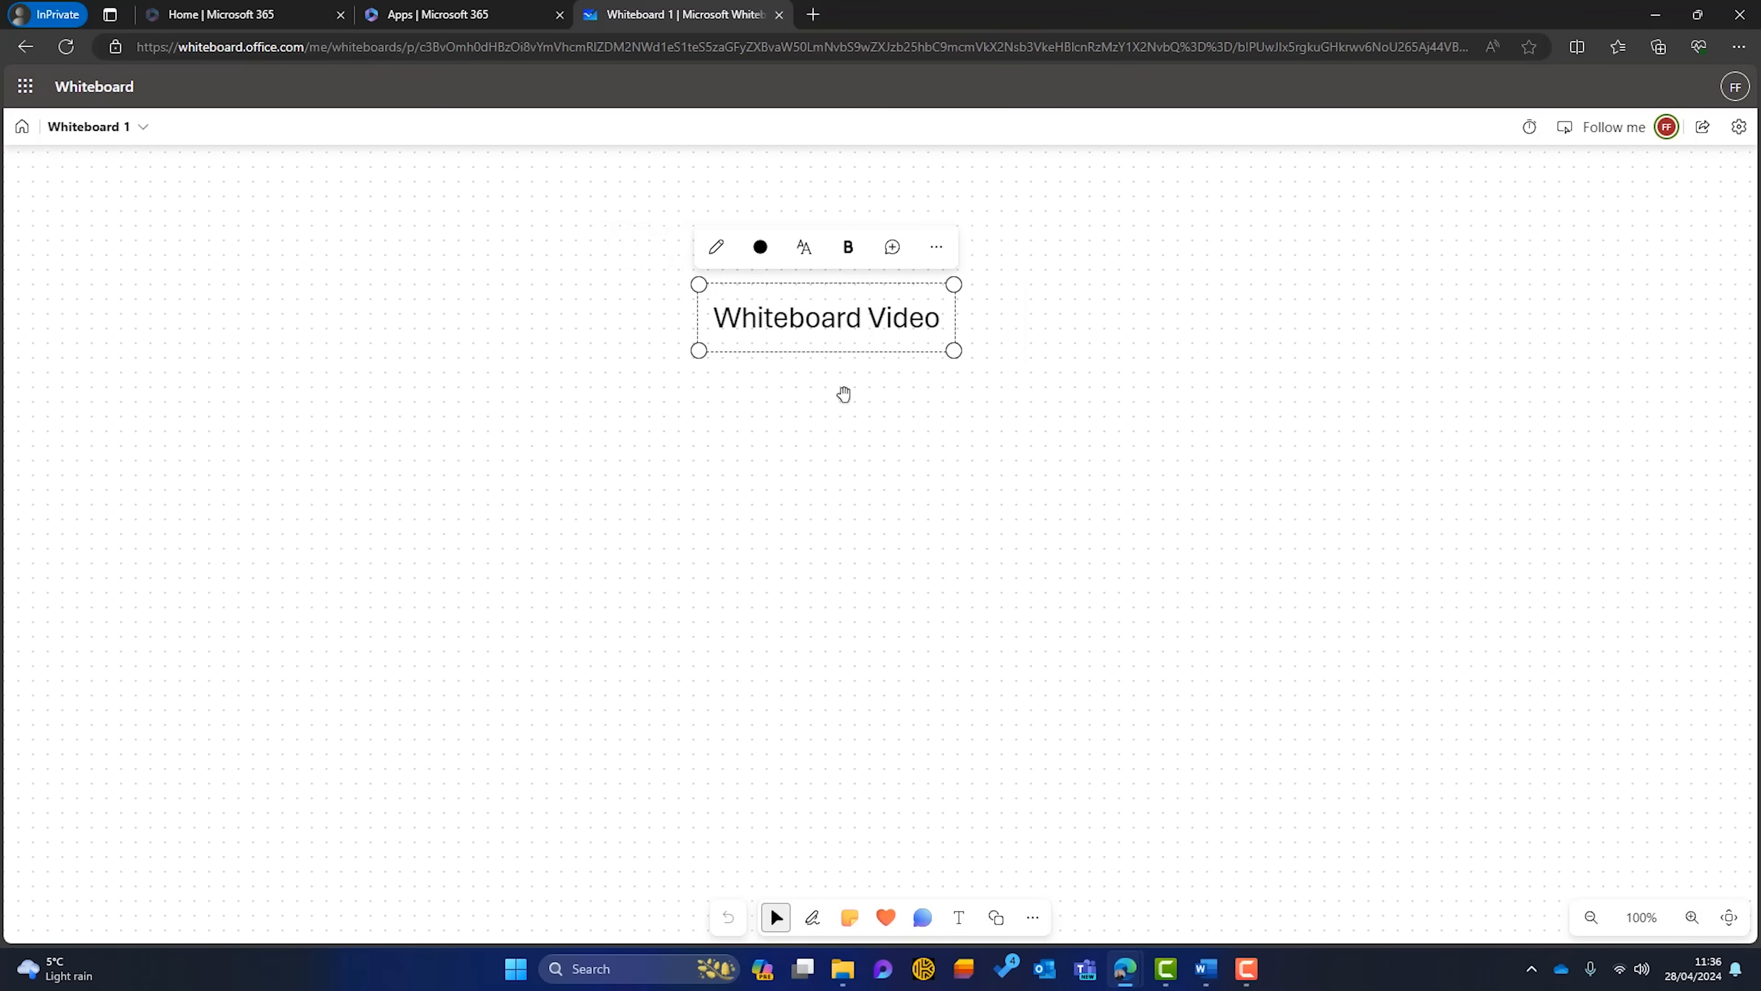
- Format the whole "Whiteboard Video" text as italic and underlined
drag(941, 317, 697, 305)
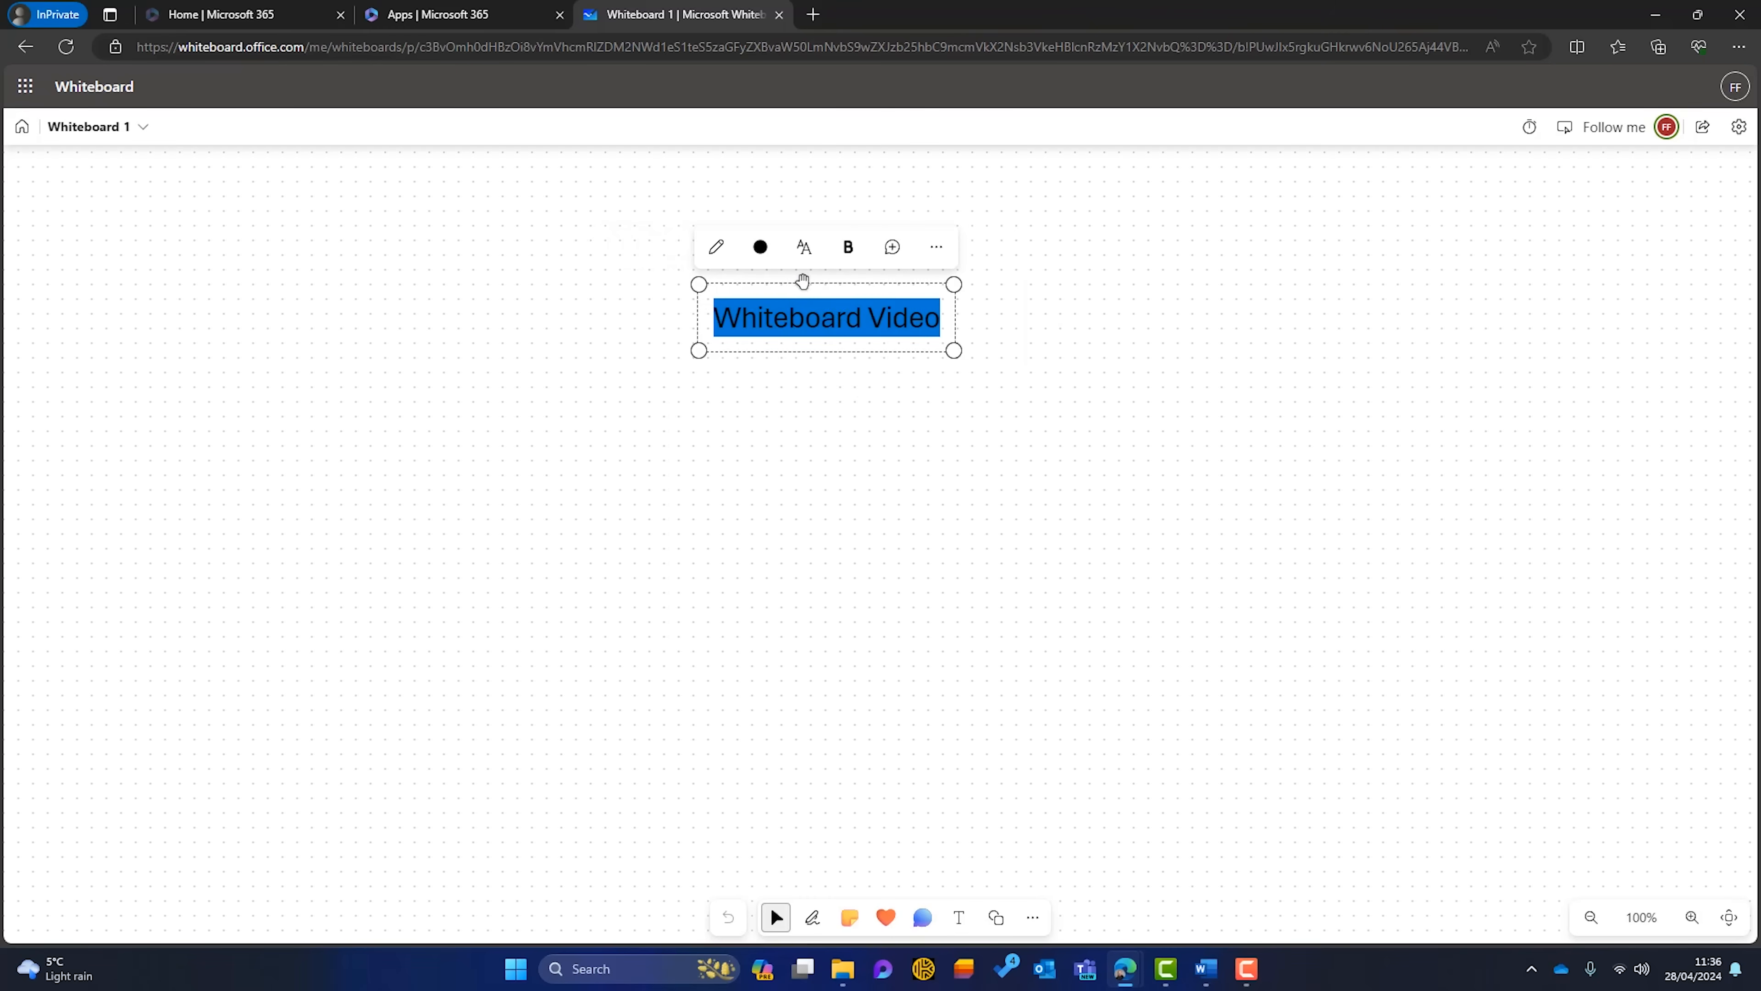
click(847, 247)
click(760, 201)
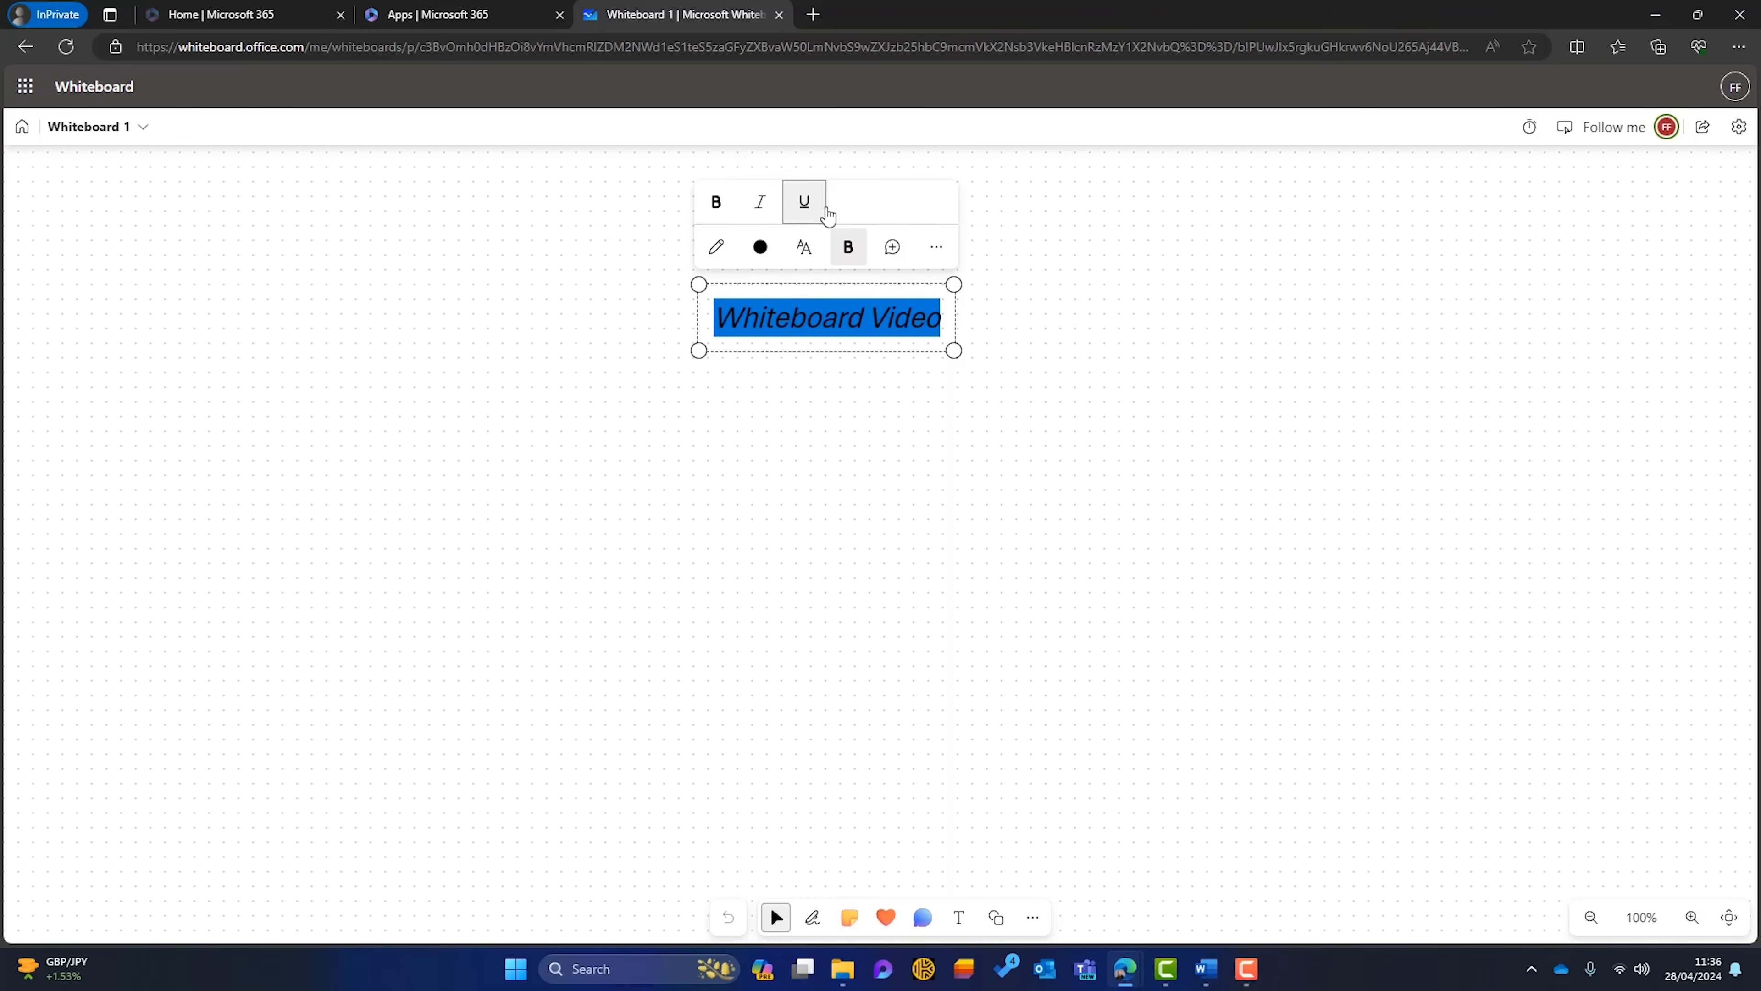
click(803, 201)
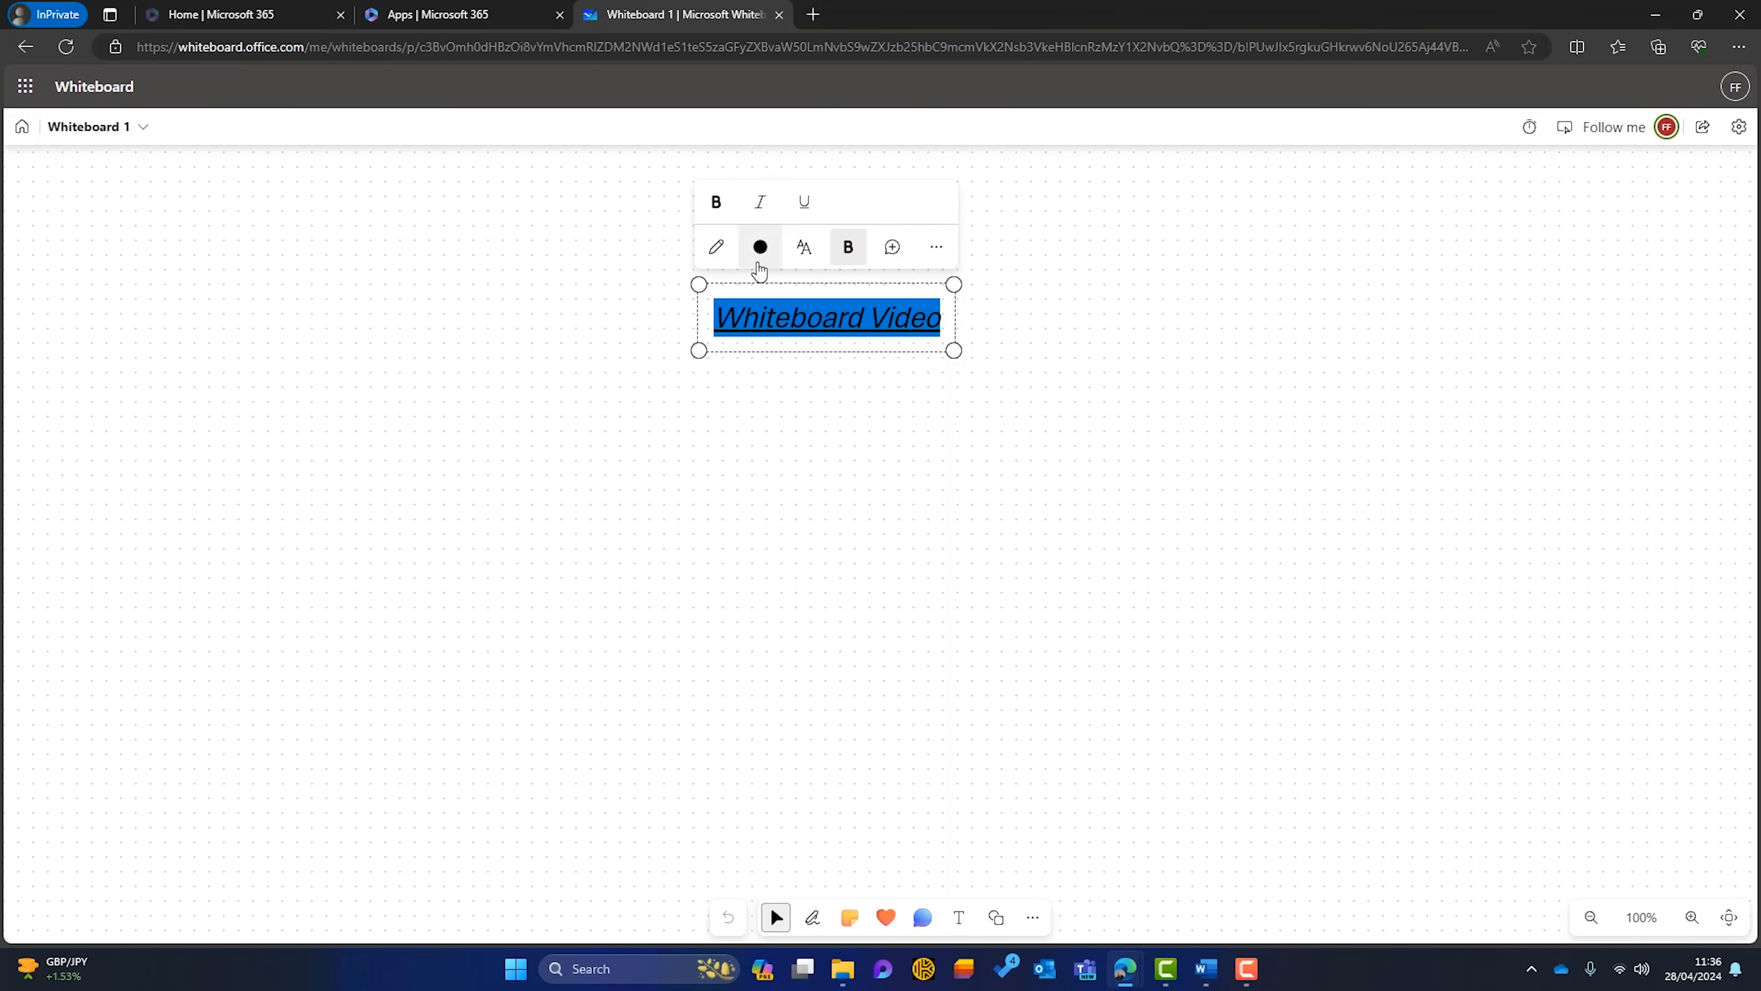
click(798, 393)
click(822, 300)
click(825, 387)
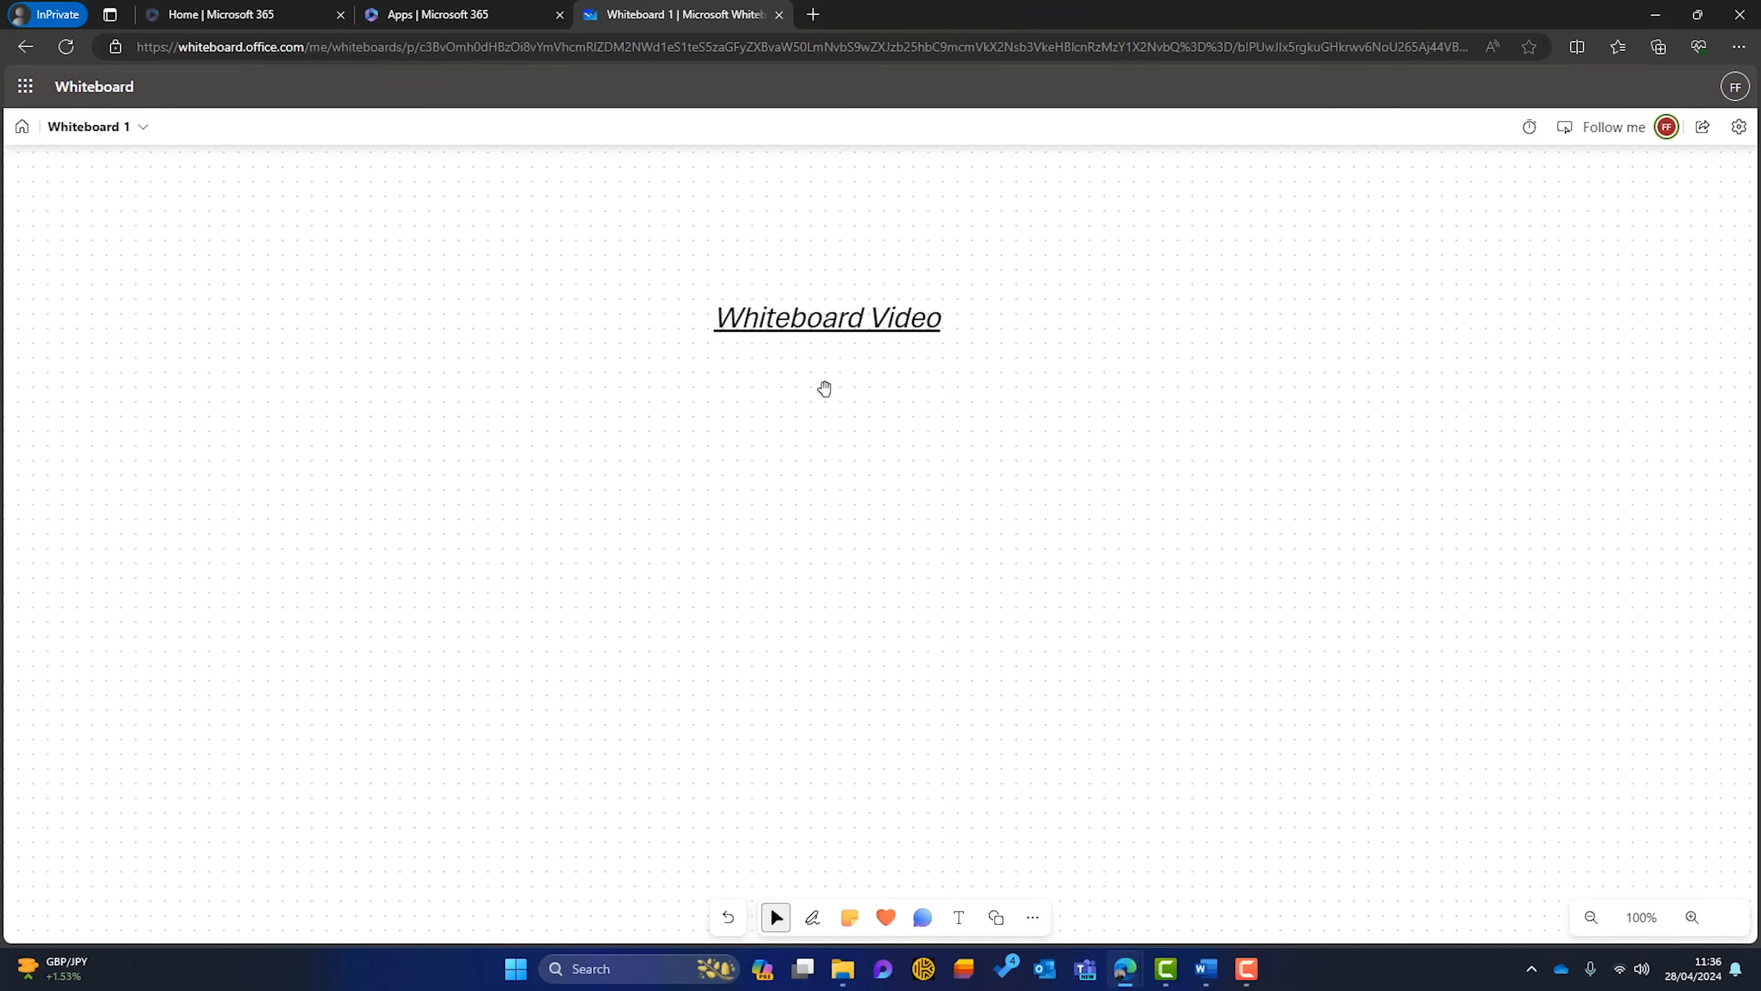
- Move the "Whiteboard Video" title slightly up and to the right, and make it marginally smaller
click(811, 346)
drag(811, 346, 825, 309)
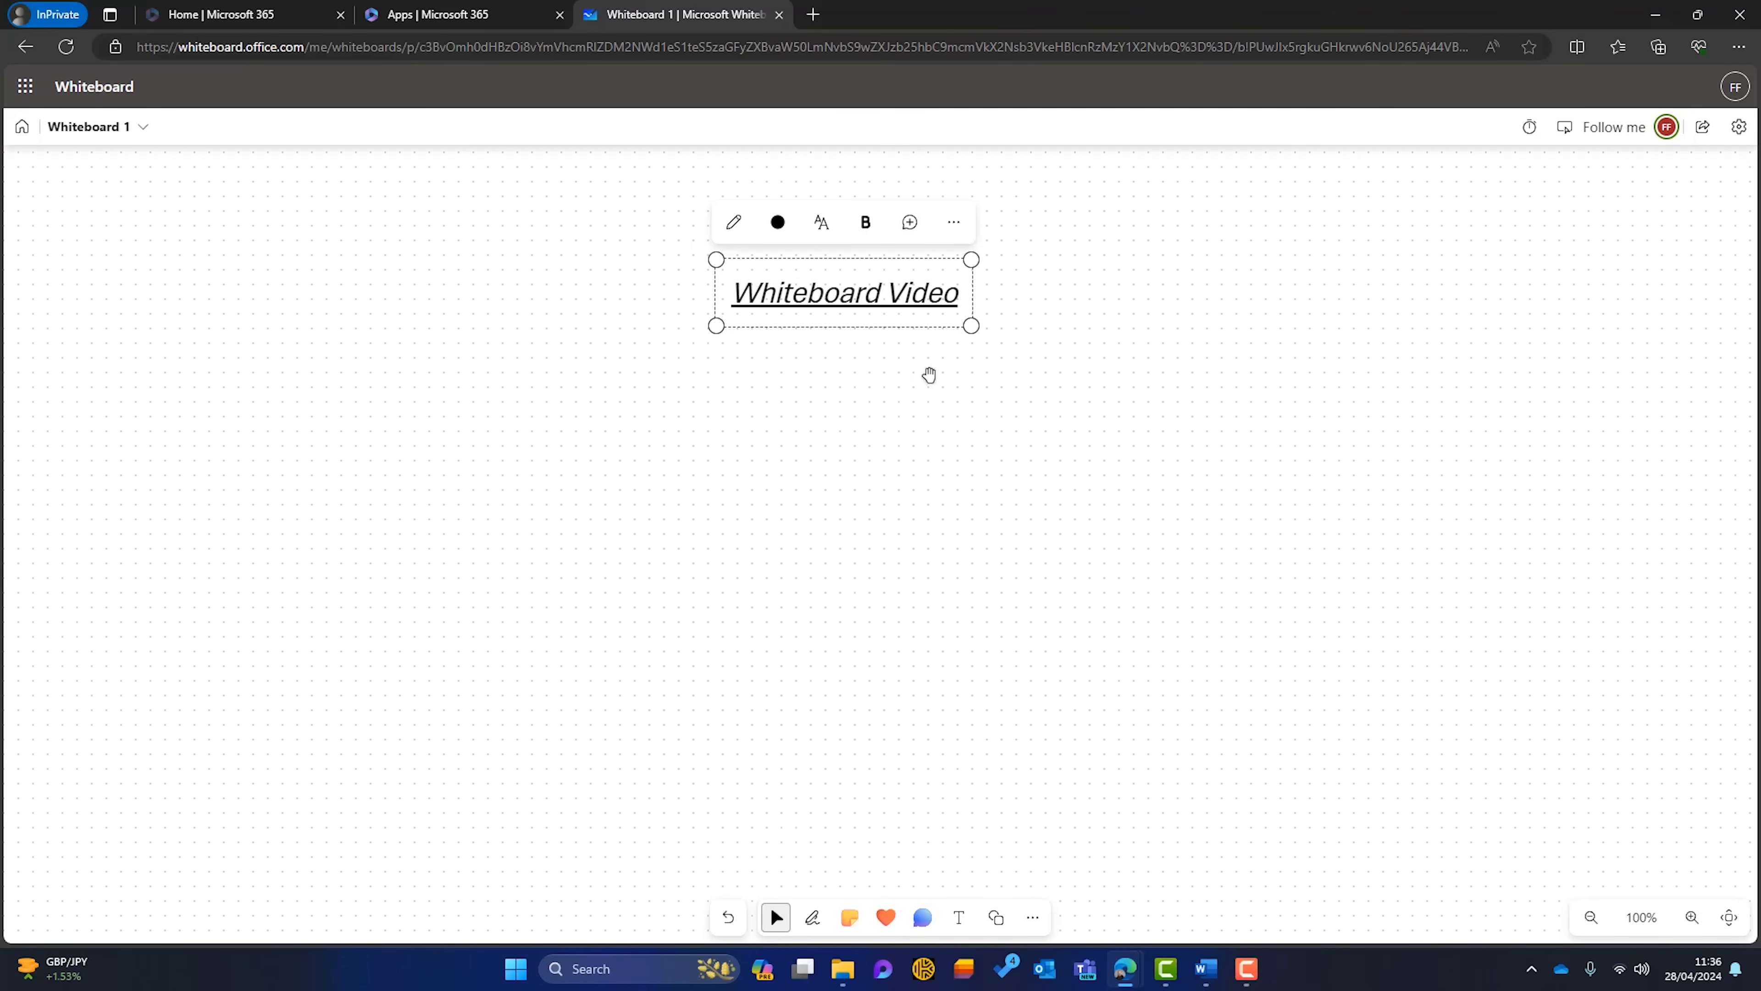
drag(971, 326, 959, 398)
click(959, 402)
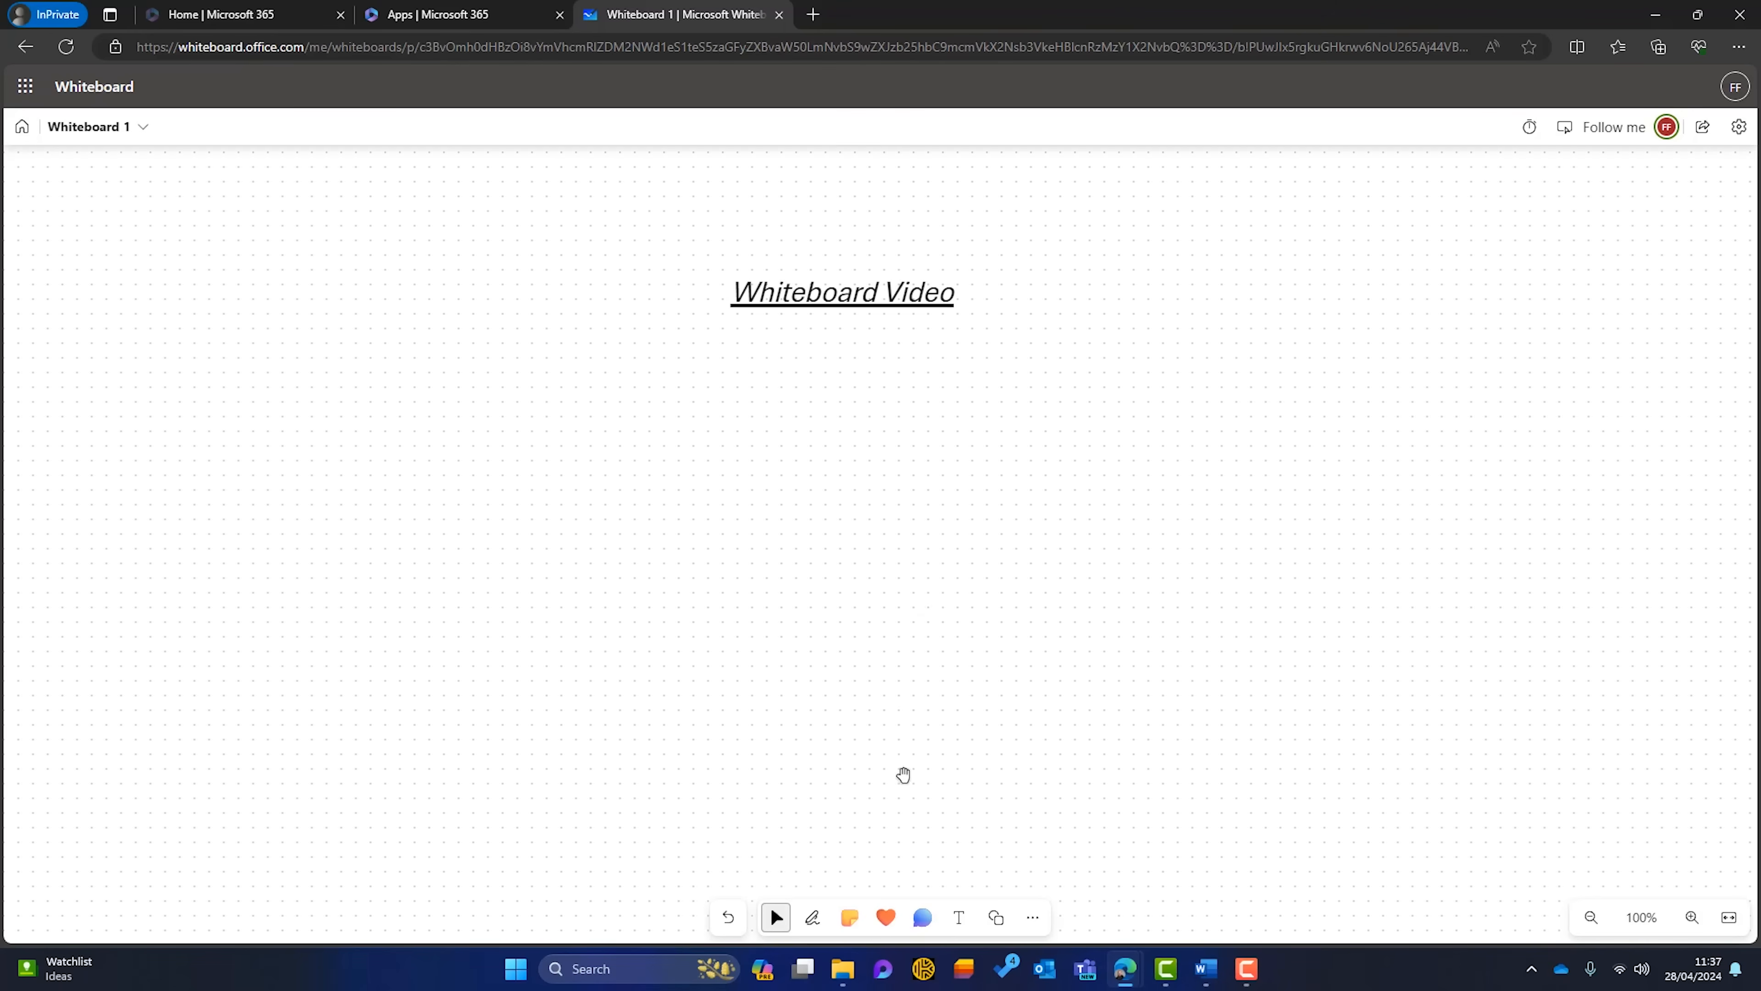
- Add a yellow sticky note to the left of the title and shrink it to about half its size
click(852, 923)
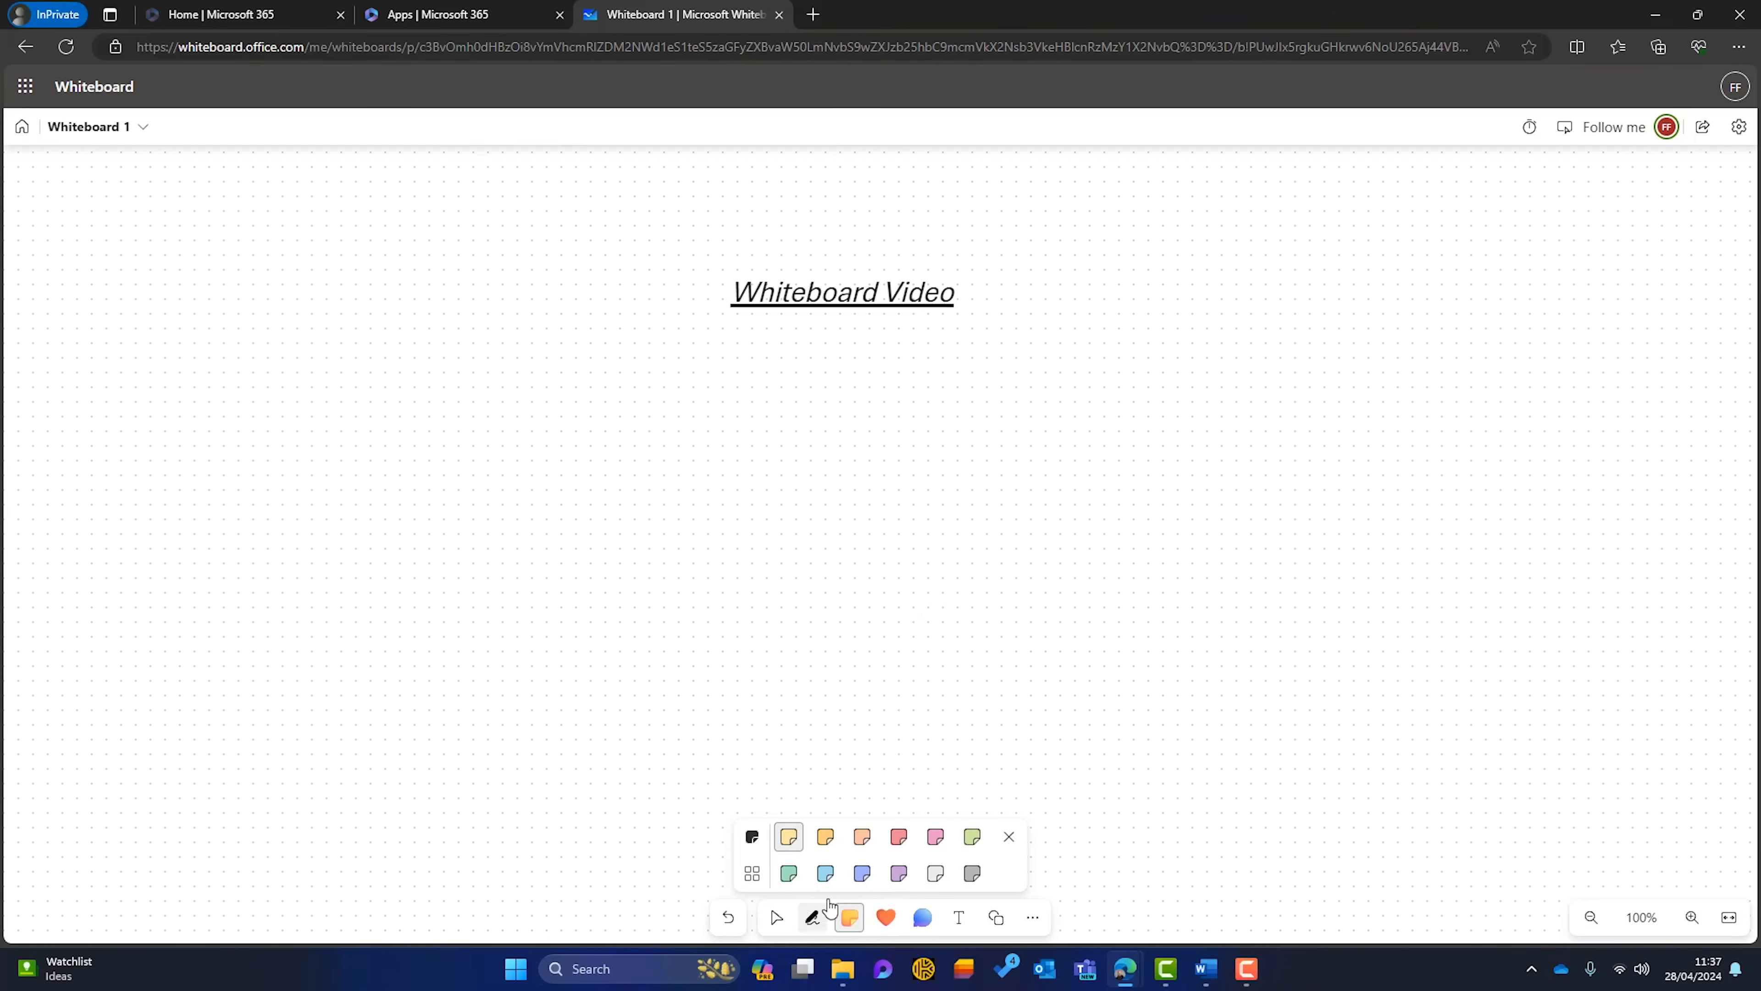
click(793, 850)
click(586, 375)
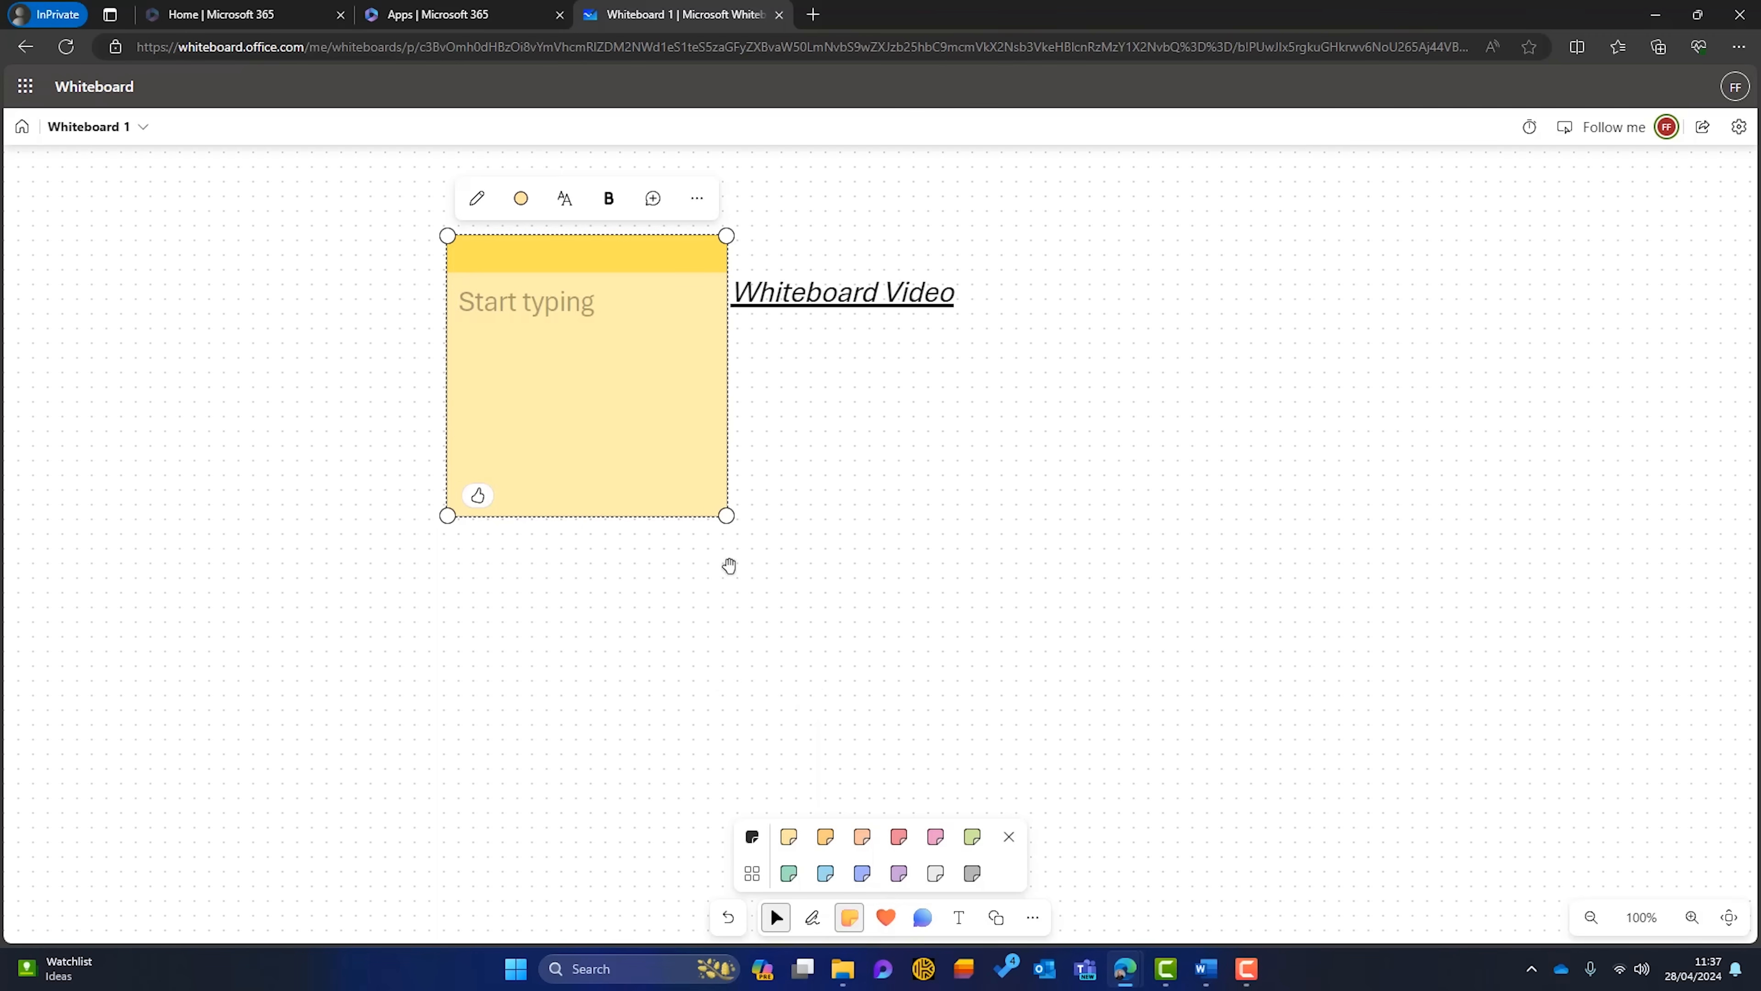
drag(723, 513, 594, 362)
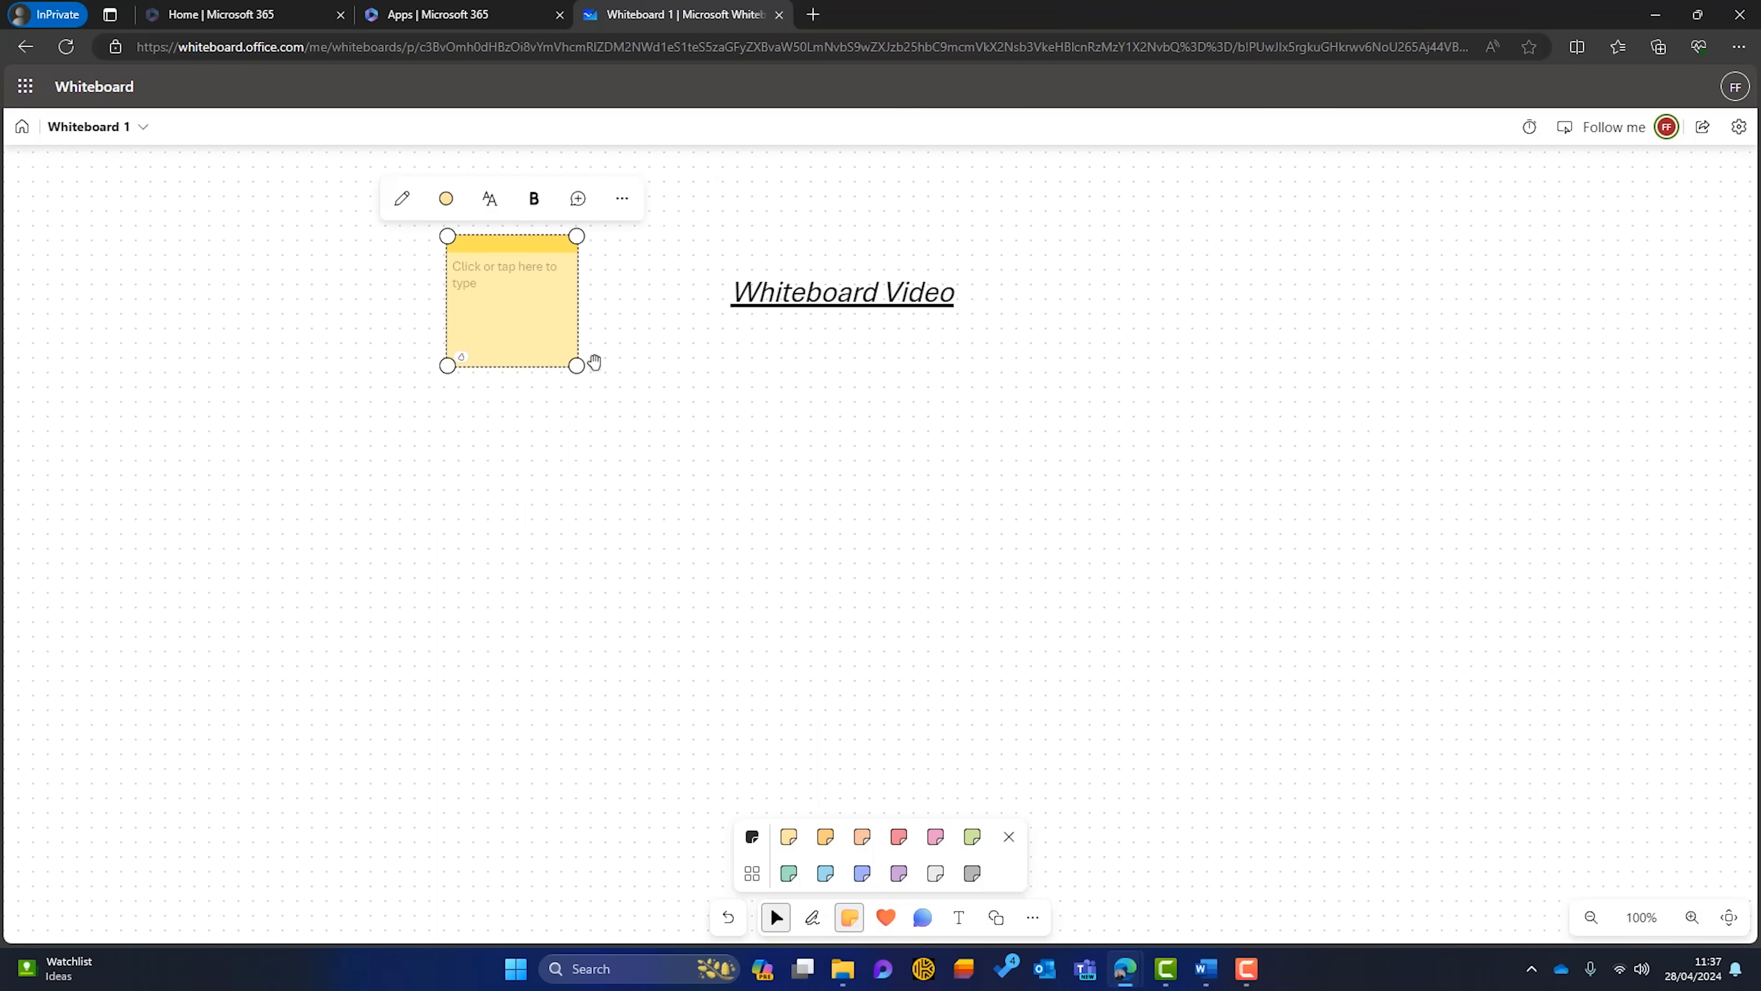
click(747, 641)
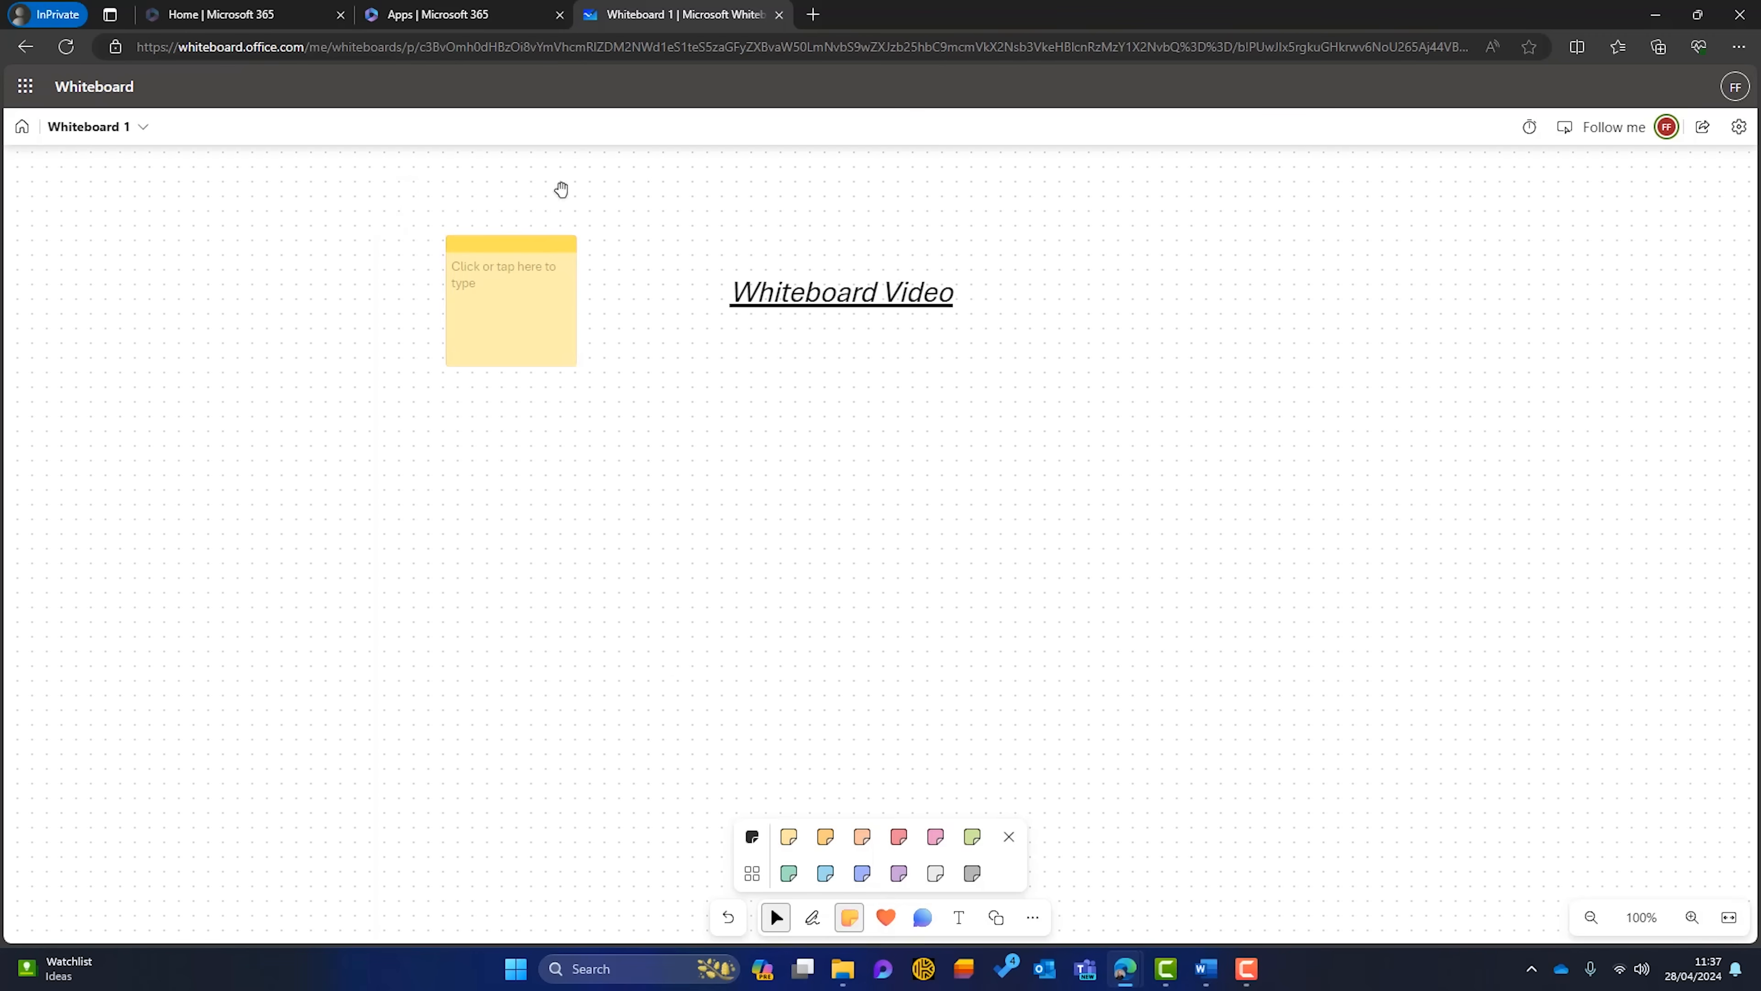
- Move the sticky note below and to the left of the title and enter "Post it note" on it
drag(495, 315, 538, 442)
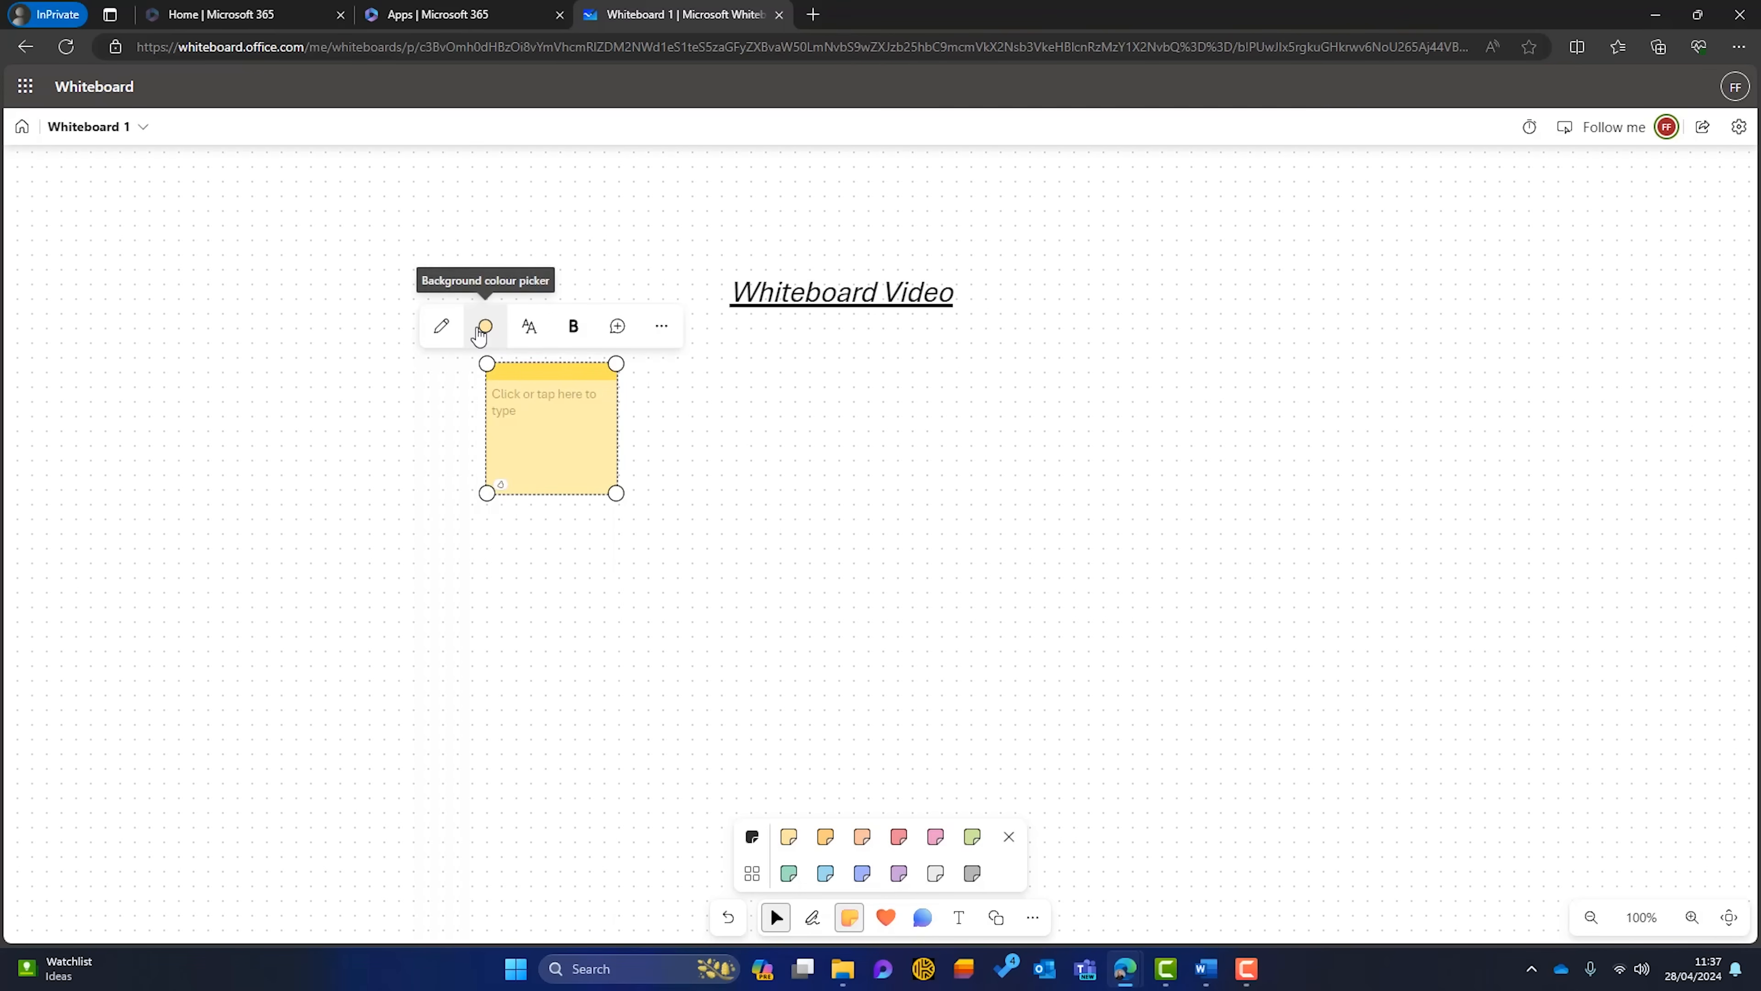
click(524, 406)
text(Post it note)
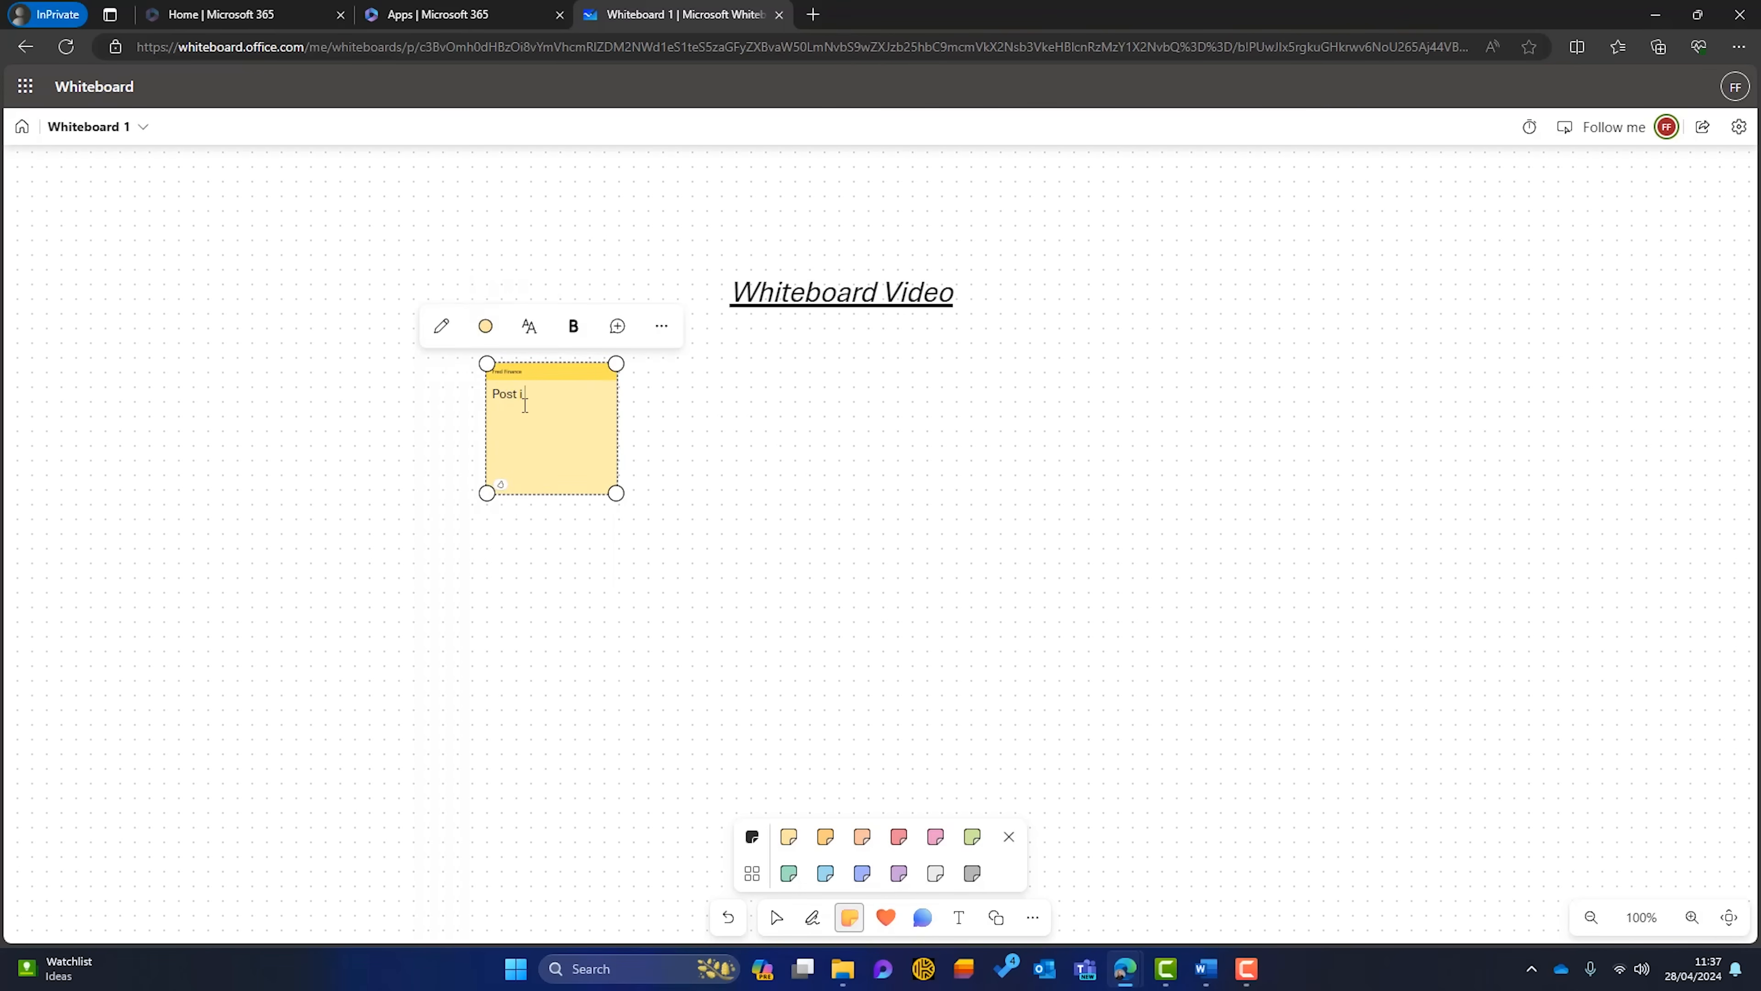
- Add a second yellow sticky note to the right of the first and shrink it to a similar size
click(788, 836)
click(770, 440)
drag(905, 576, 767, 453)
- Duplicate the "Post it note" sticky note and place the copy directly below the original
click(578, 430)
click(661, 326)
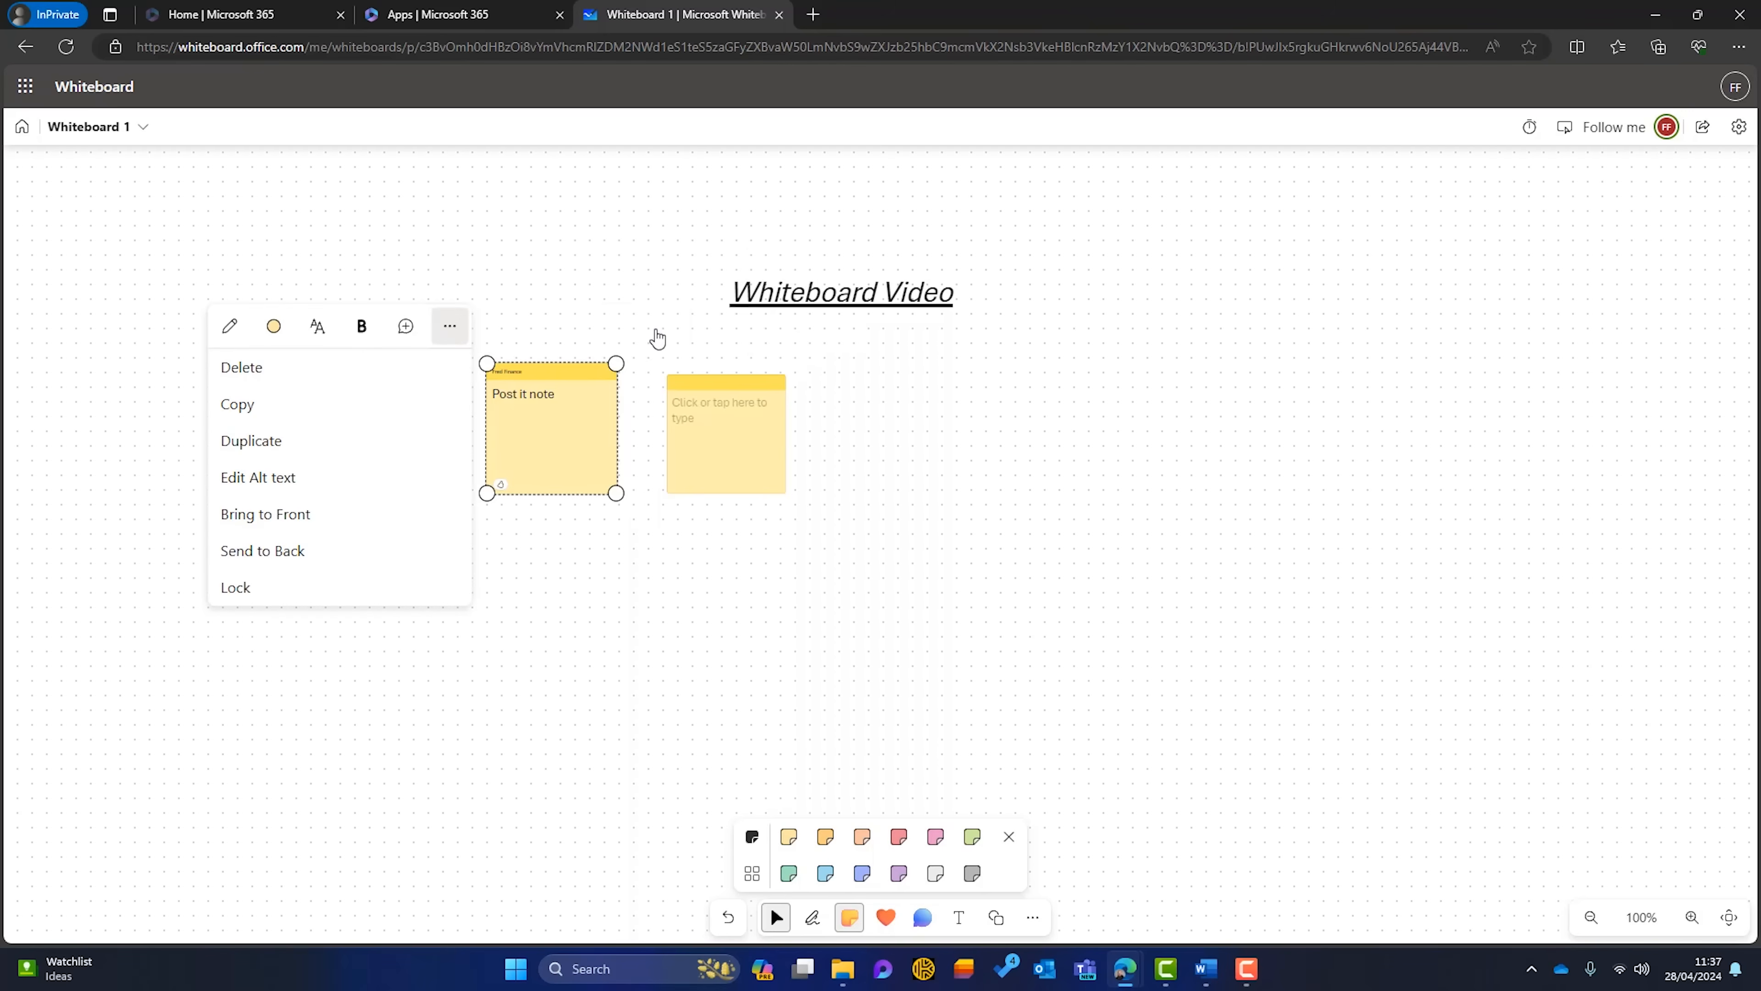
click(401, 441)
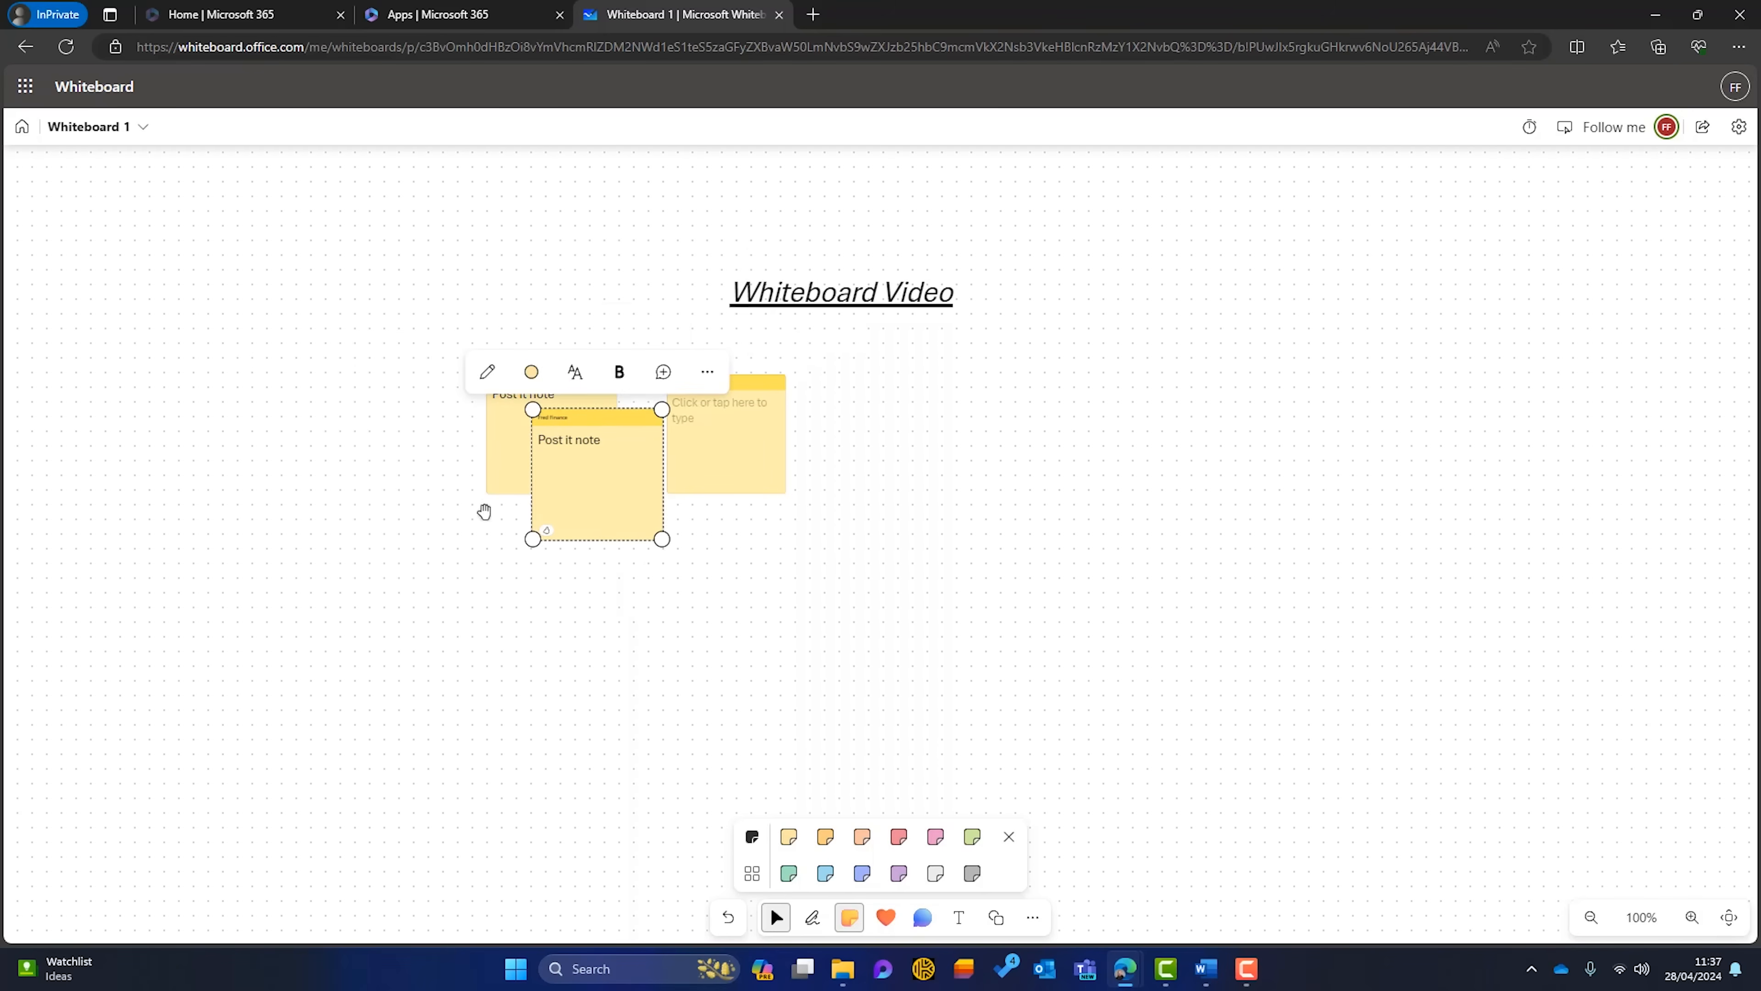
drag(571, 476, 523, 622)
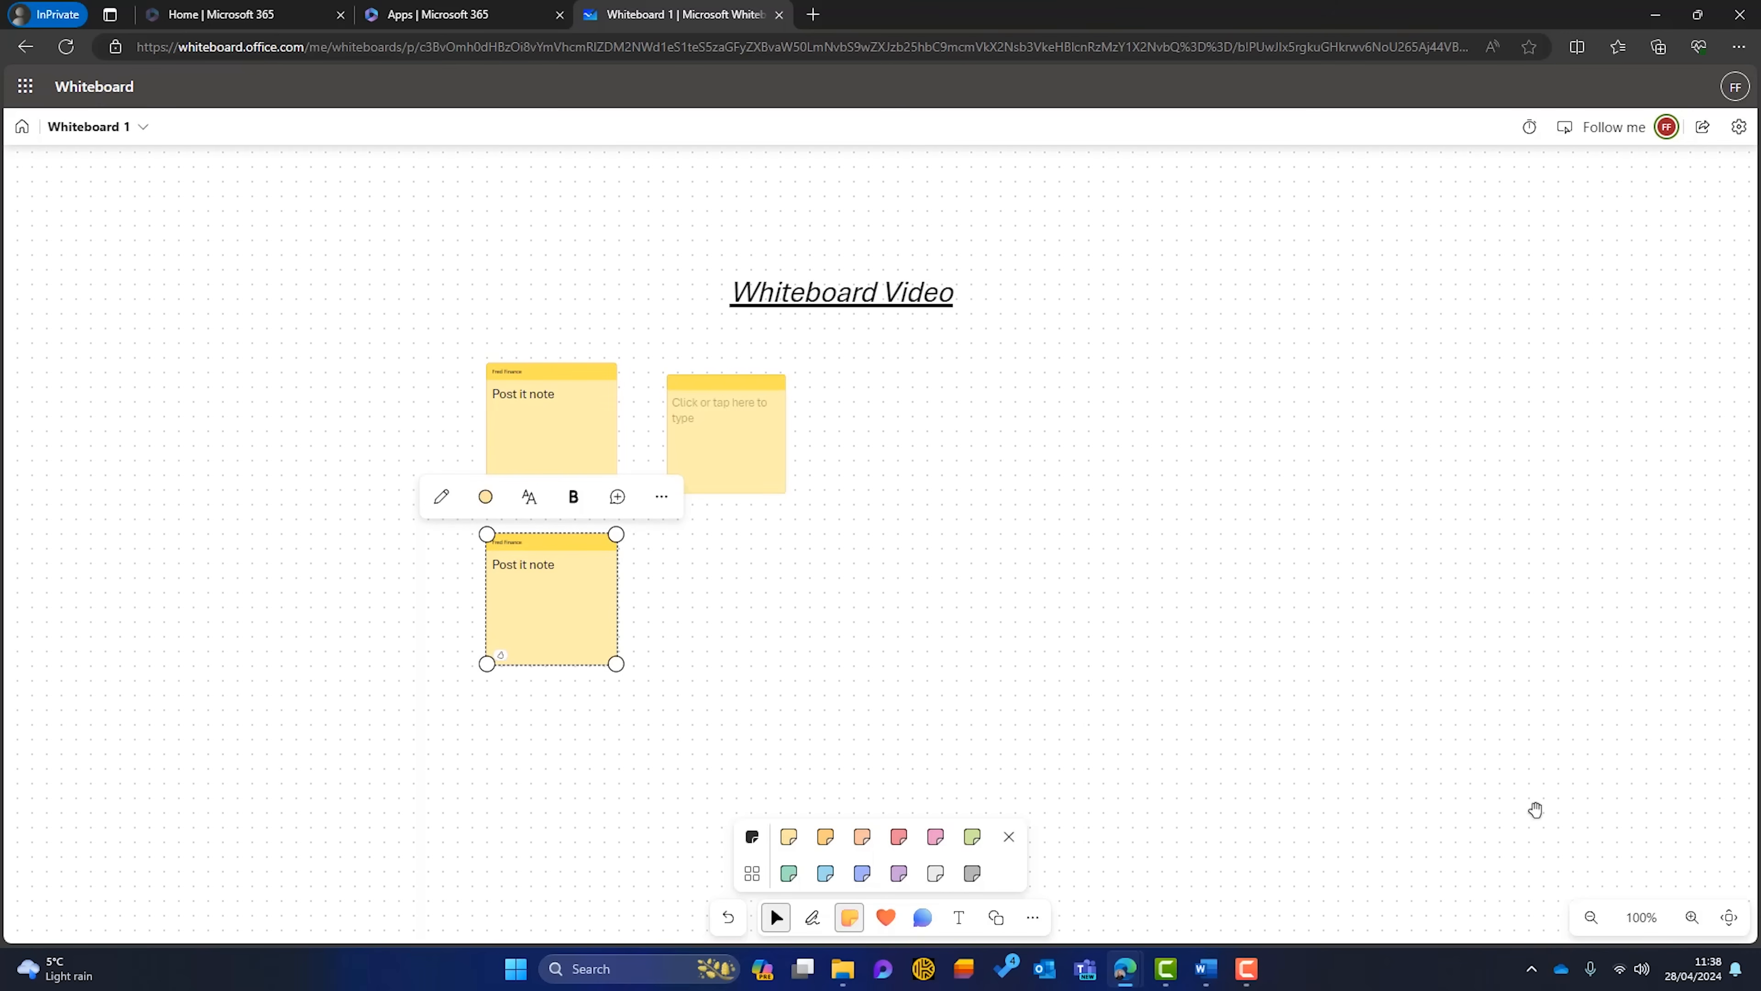
- Set the first pen to a thicker red stroke and draw a freehand zigzag to the right of the sticky notes
click(1009, 836)
click(813, 929)
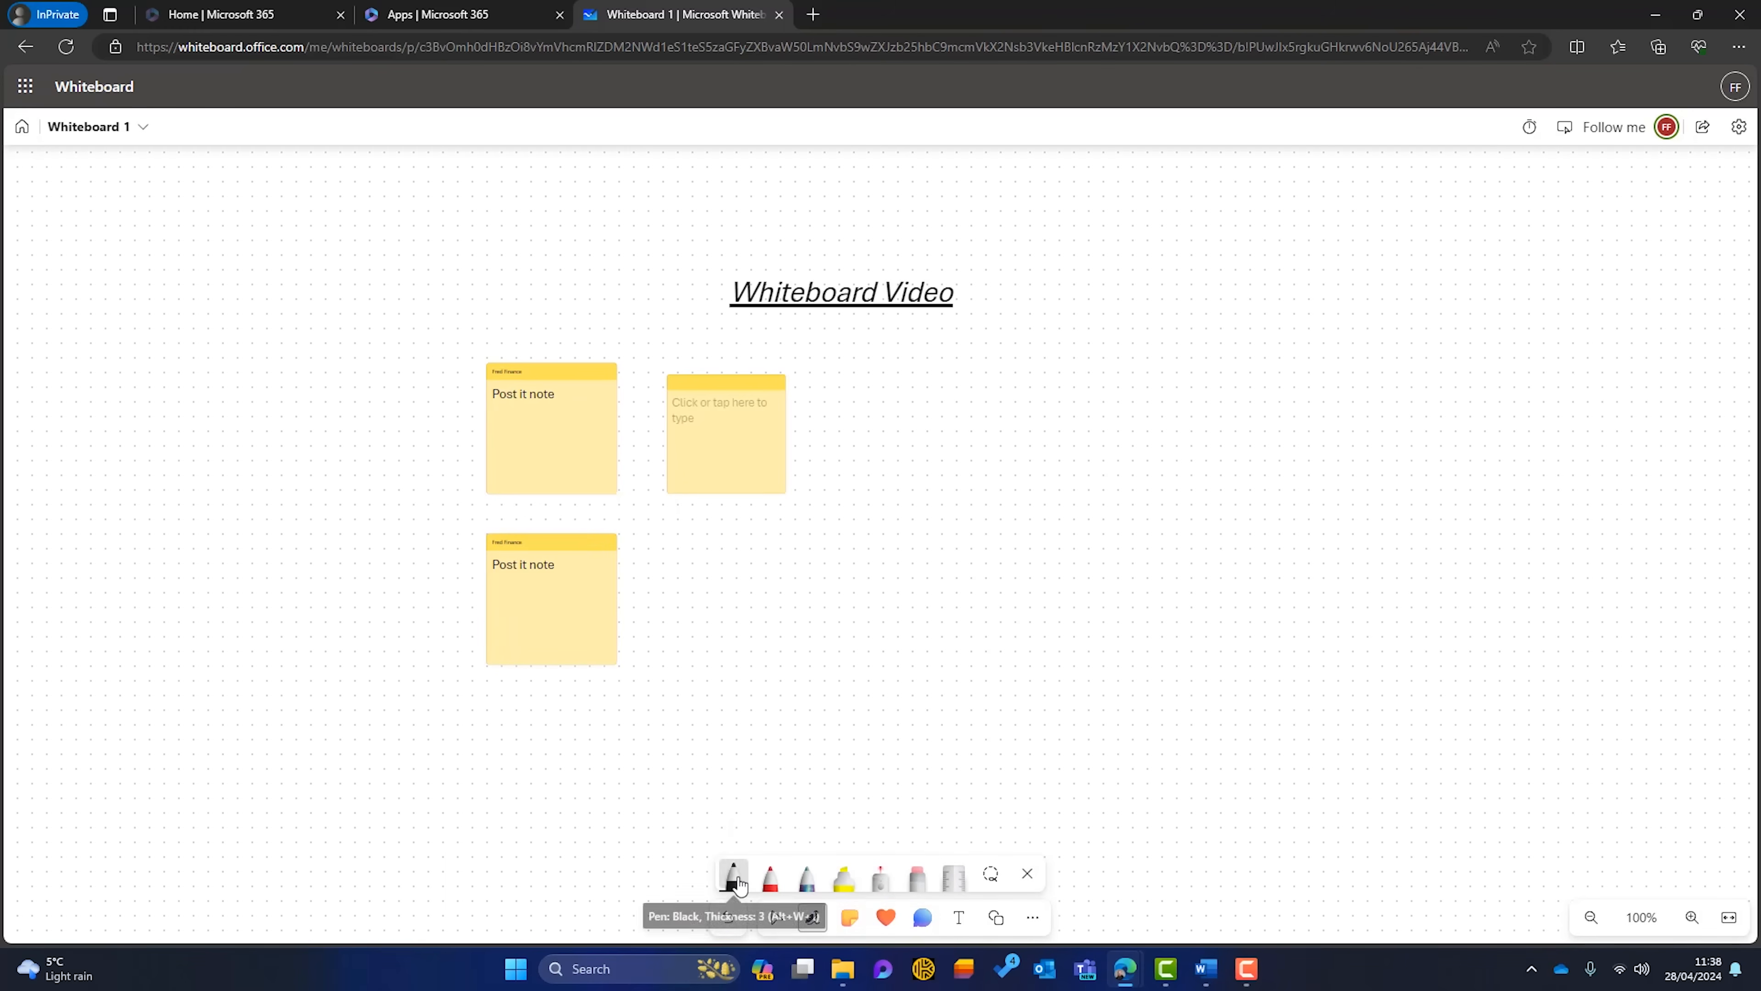
click(737, 882)
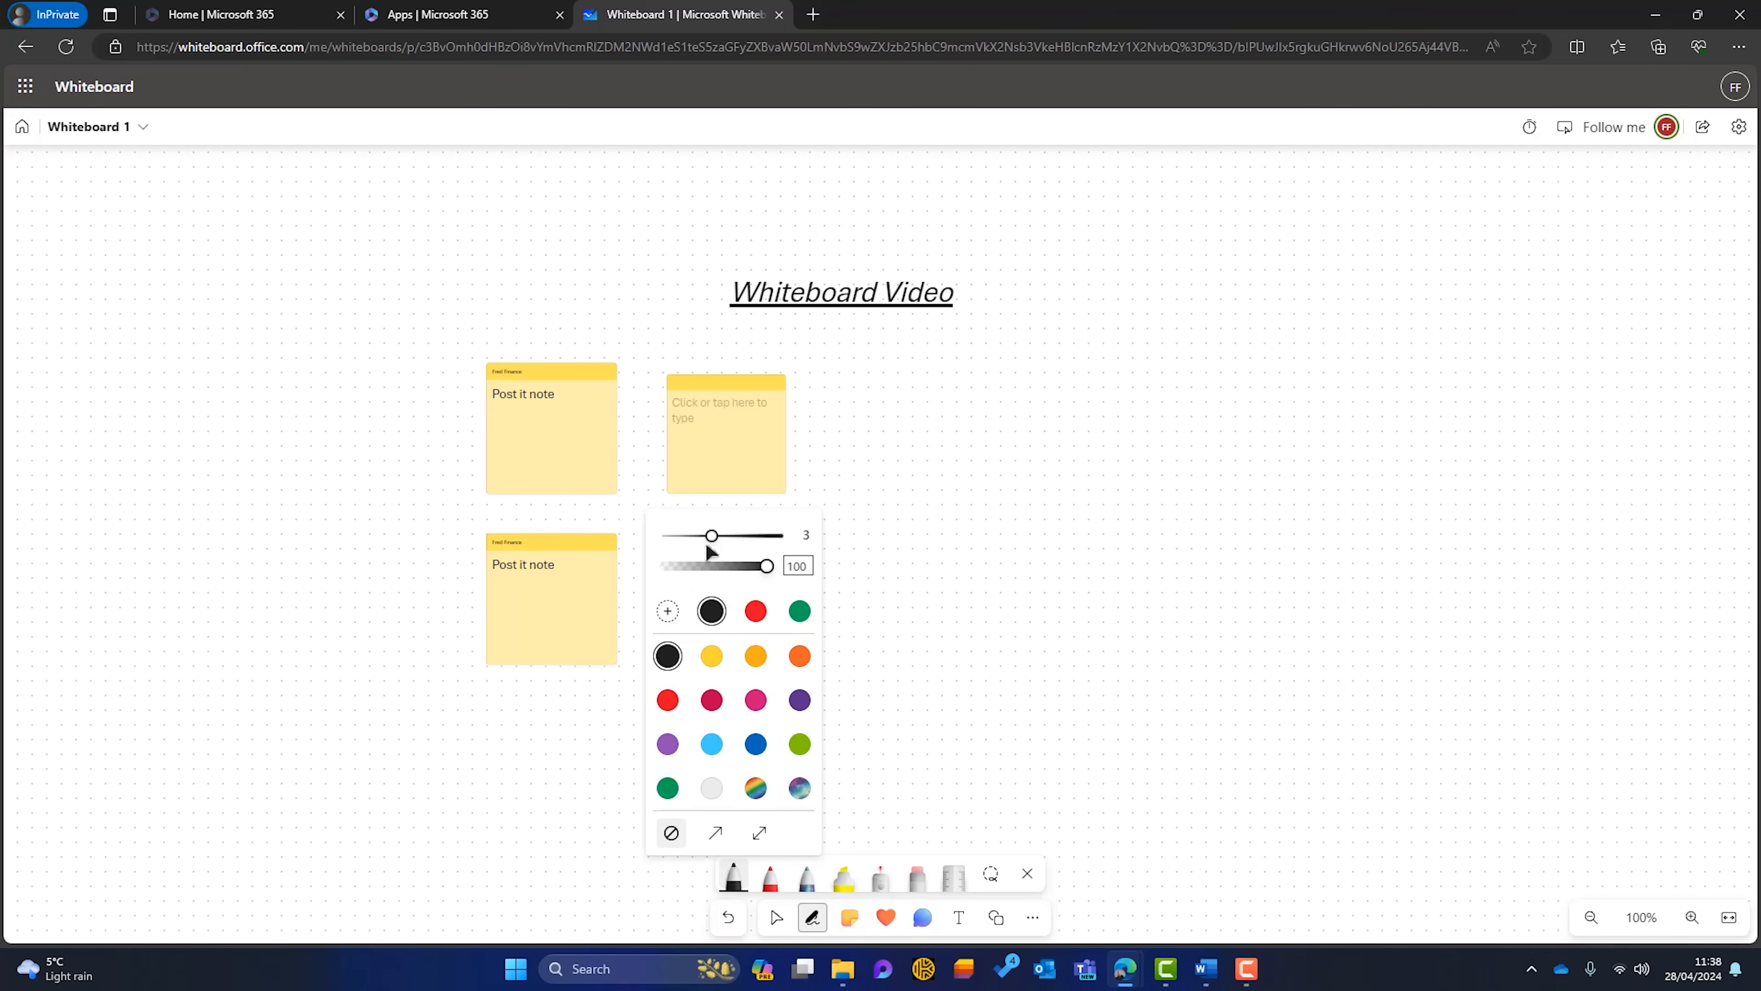
drag(720, 539, 737, 538)
click(668, 700)
mouse_move(1107, 460)
mouse_down()
mouse_move(1226, 504)
mouse_move(1116, 634)
mouse_move(1251, 760)
mouse_up()
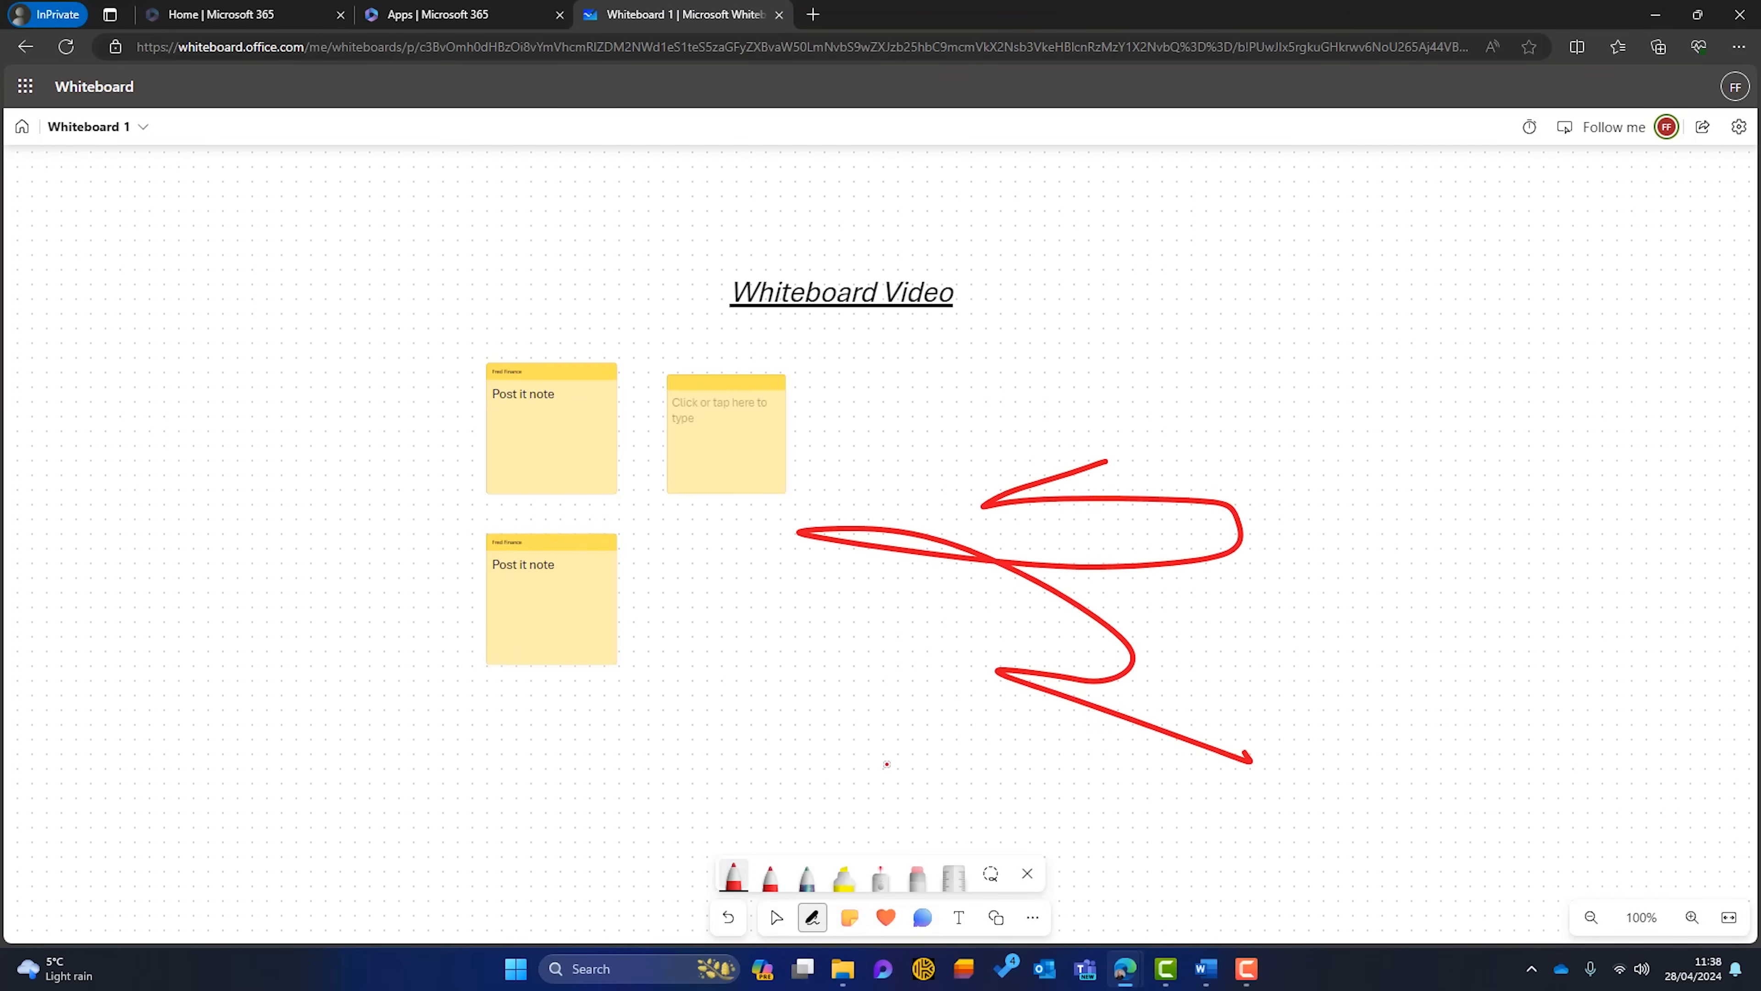
- Highlight the text on the lower sticky note with the yellow highlighter at thickness 3
click(842, 880)
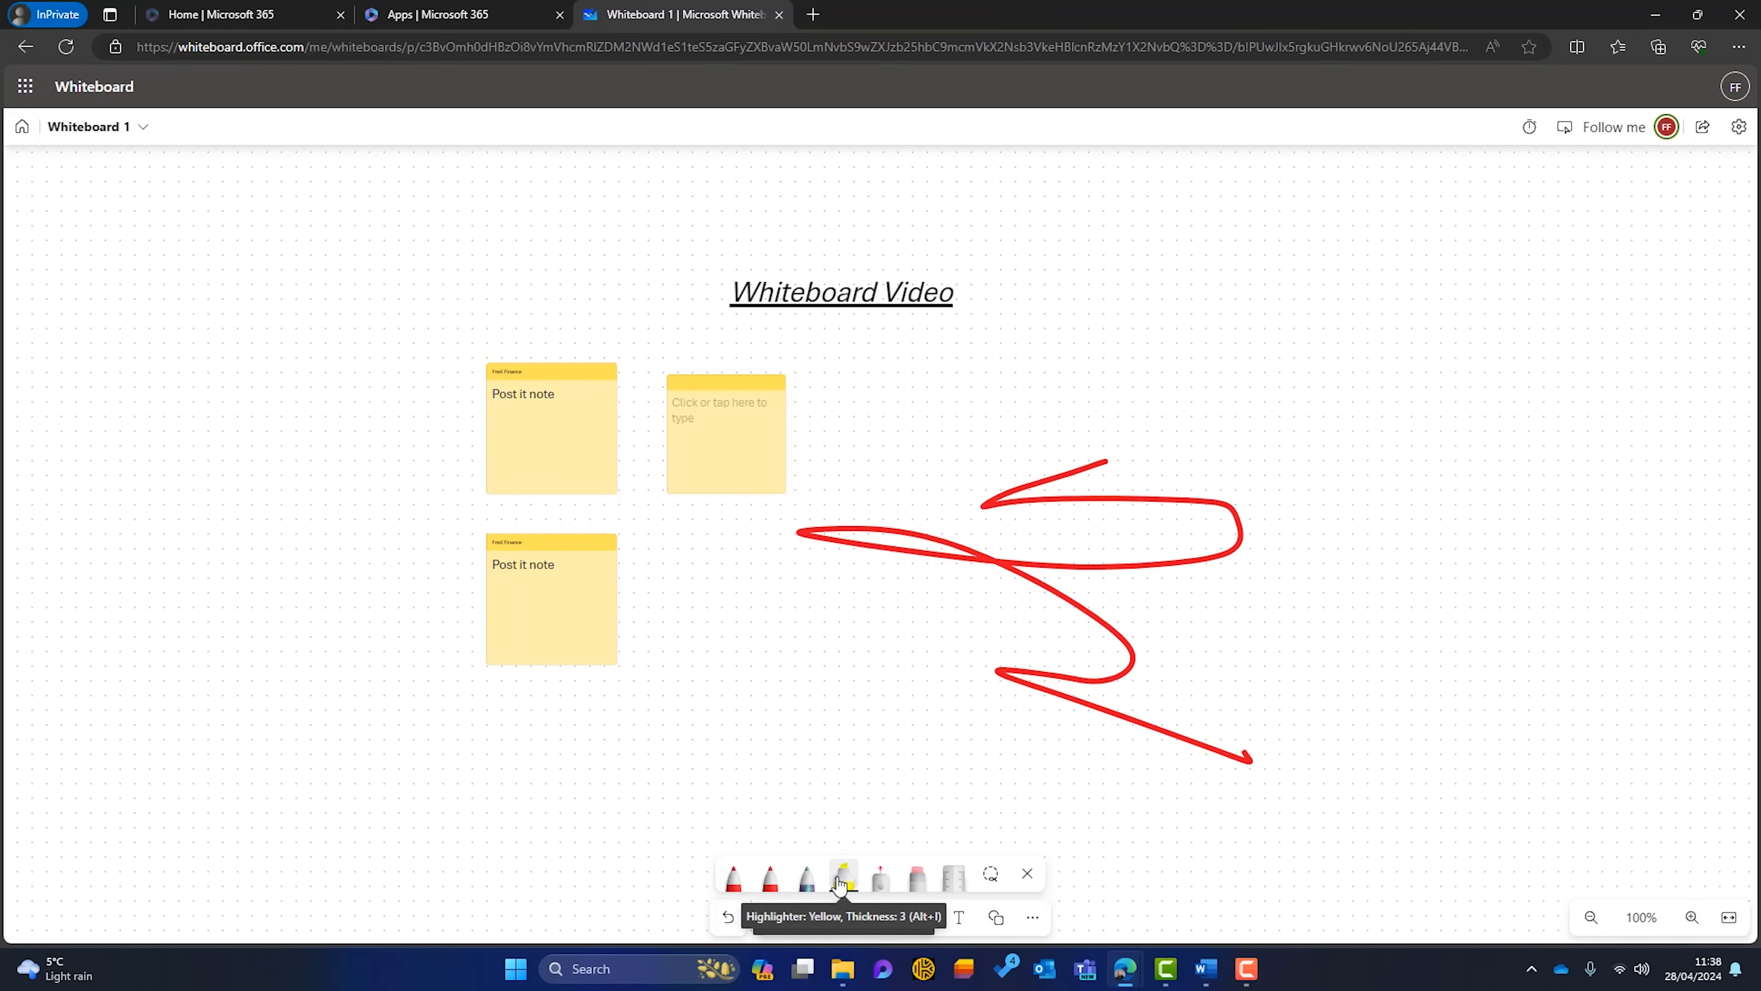
click(840, 881)
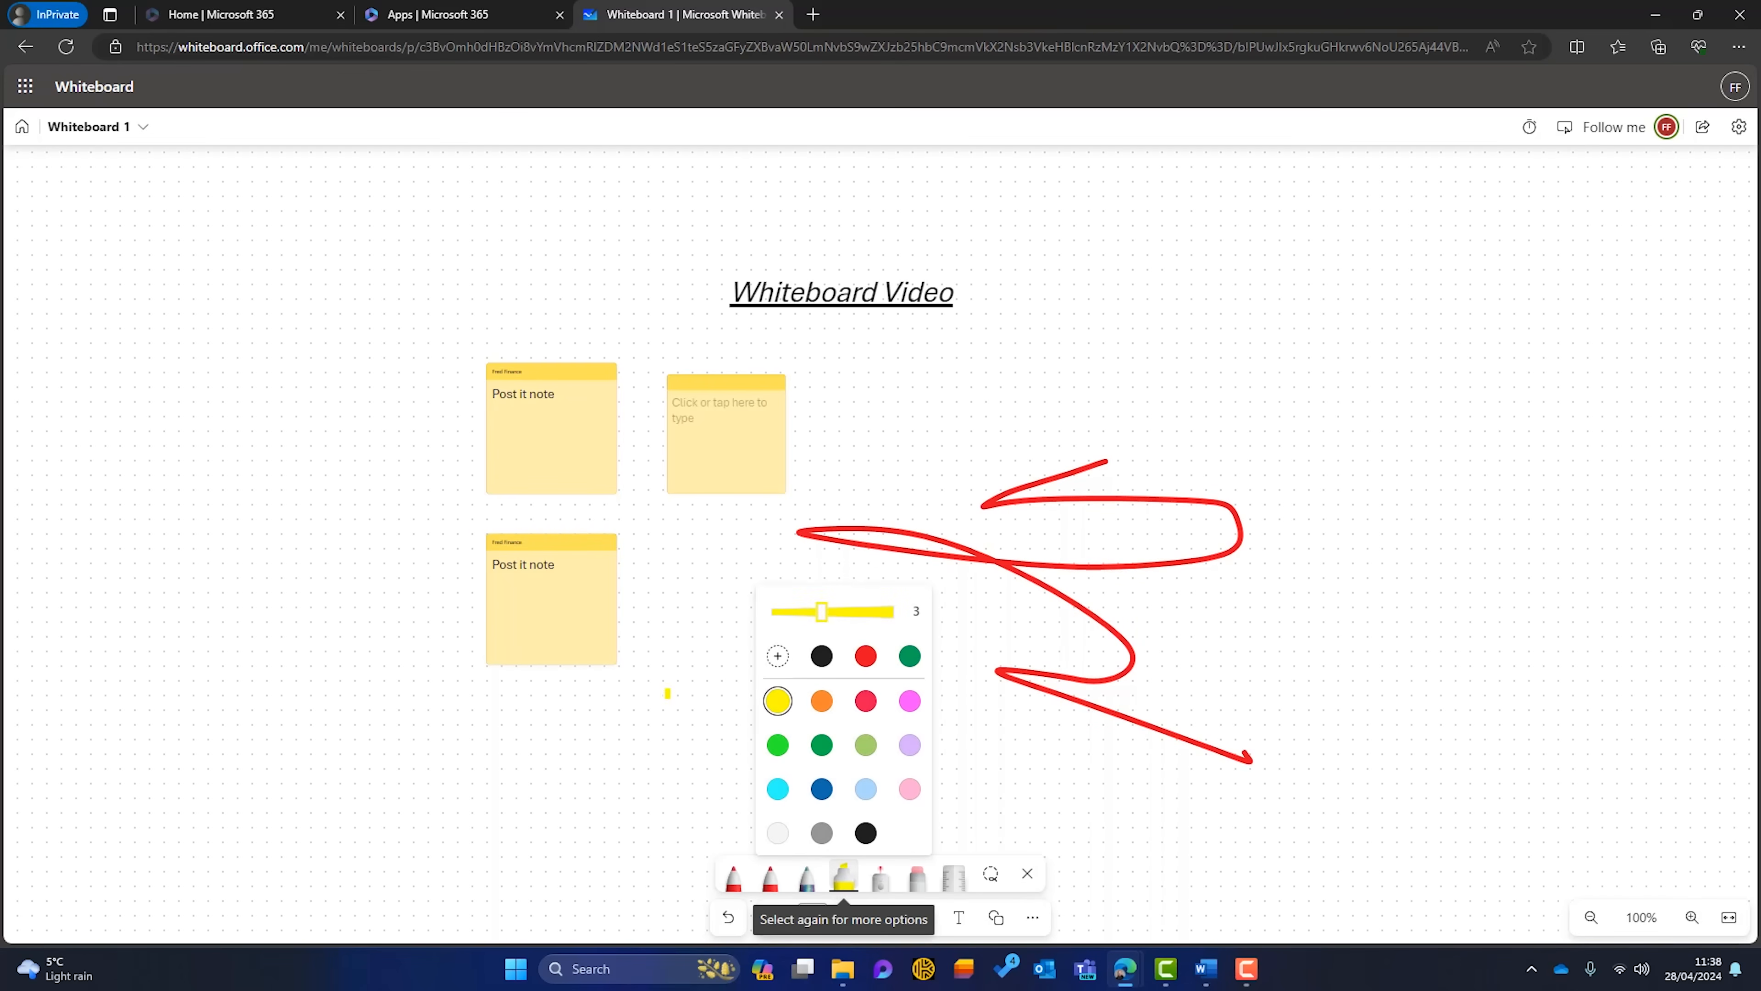
click(498, 558)
drag(564, 566, 442, 559)
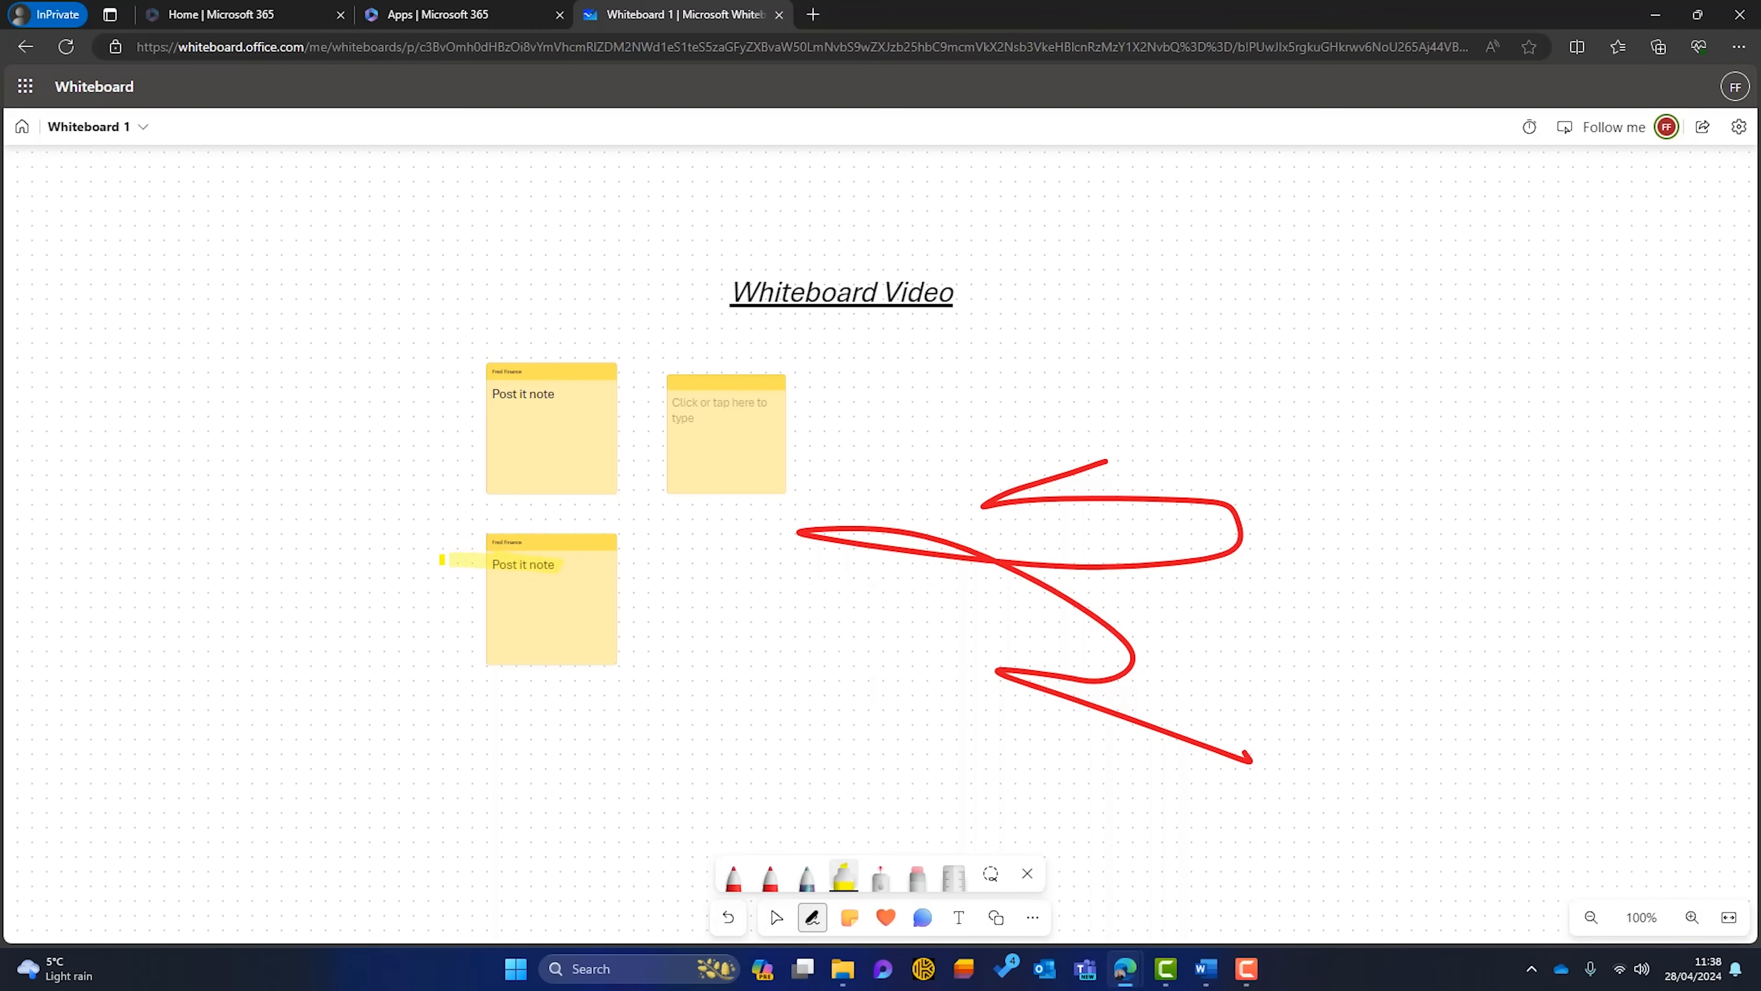
- Erase the left loop of the red freehand drawing with the eraser
click(917, 876)
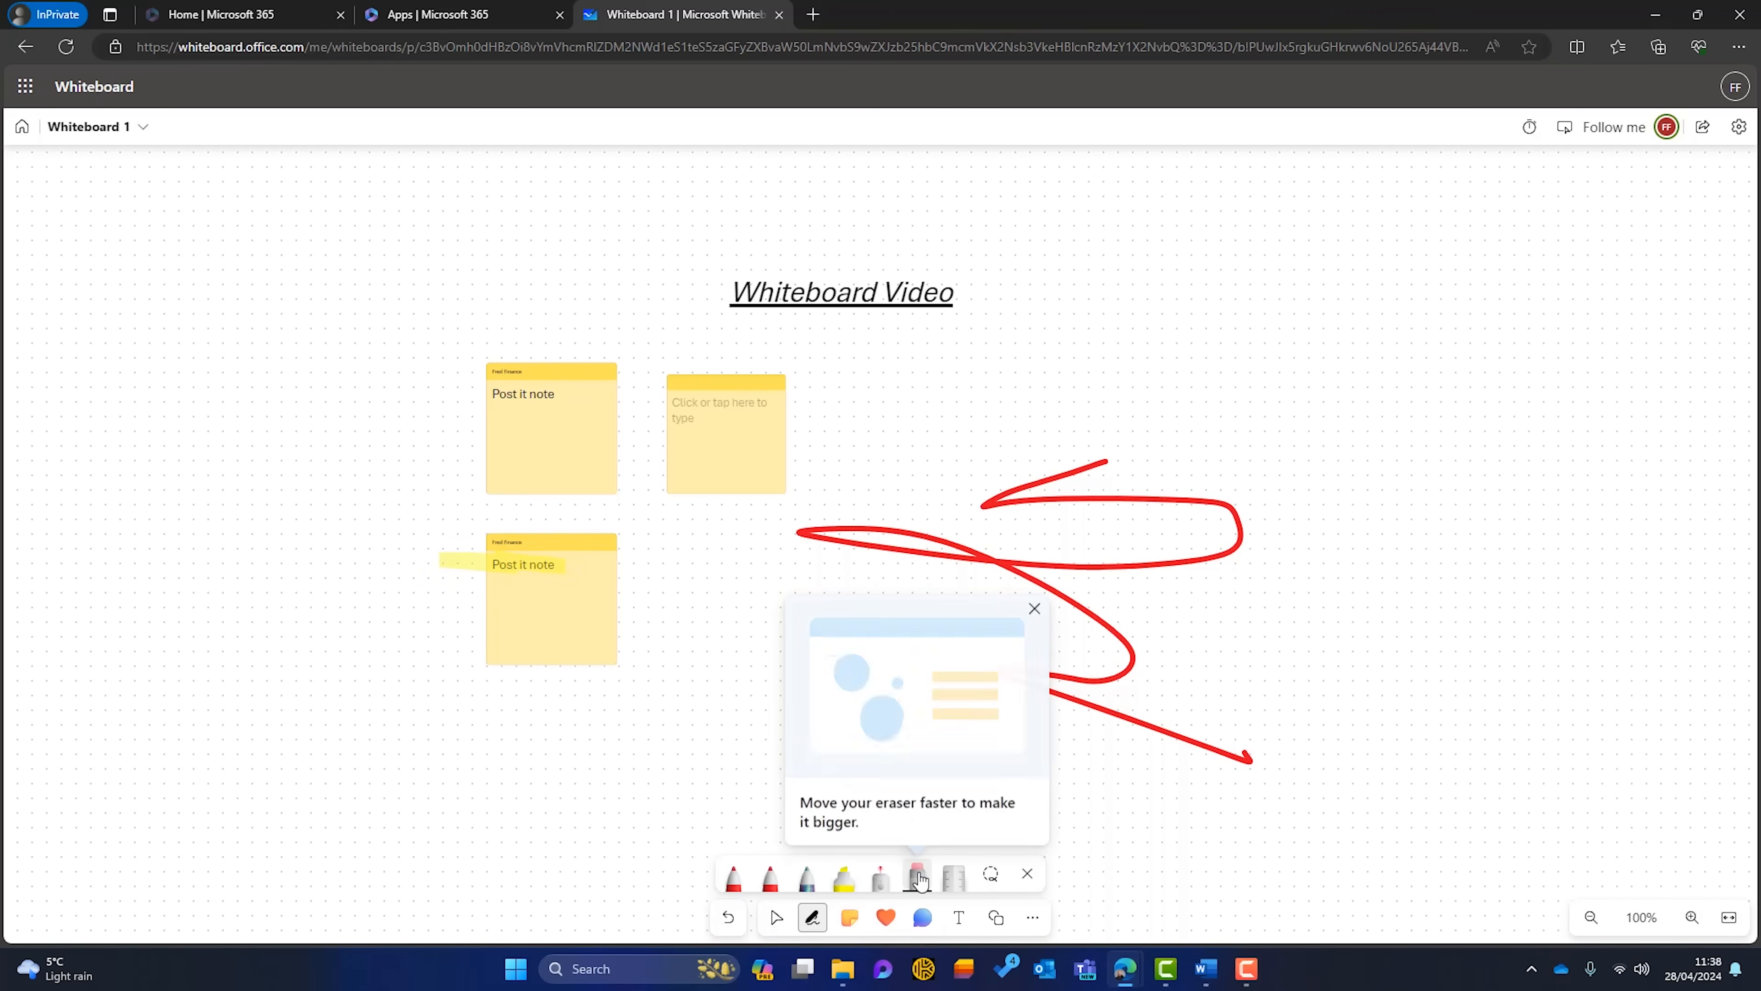
click(1035, 609)
mouse_move(932, 578)
mouse_down()
mouse_move(927, 548)
mouse_move(821, 531)
mouse_move(920, 532)
mouse_move(885, 570)
mouse_up()
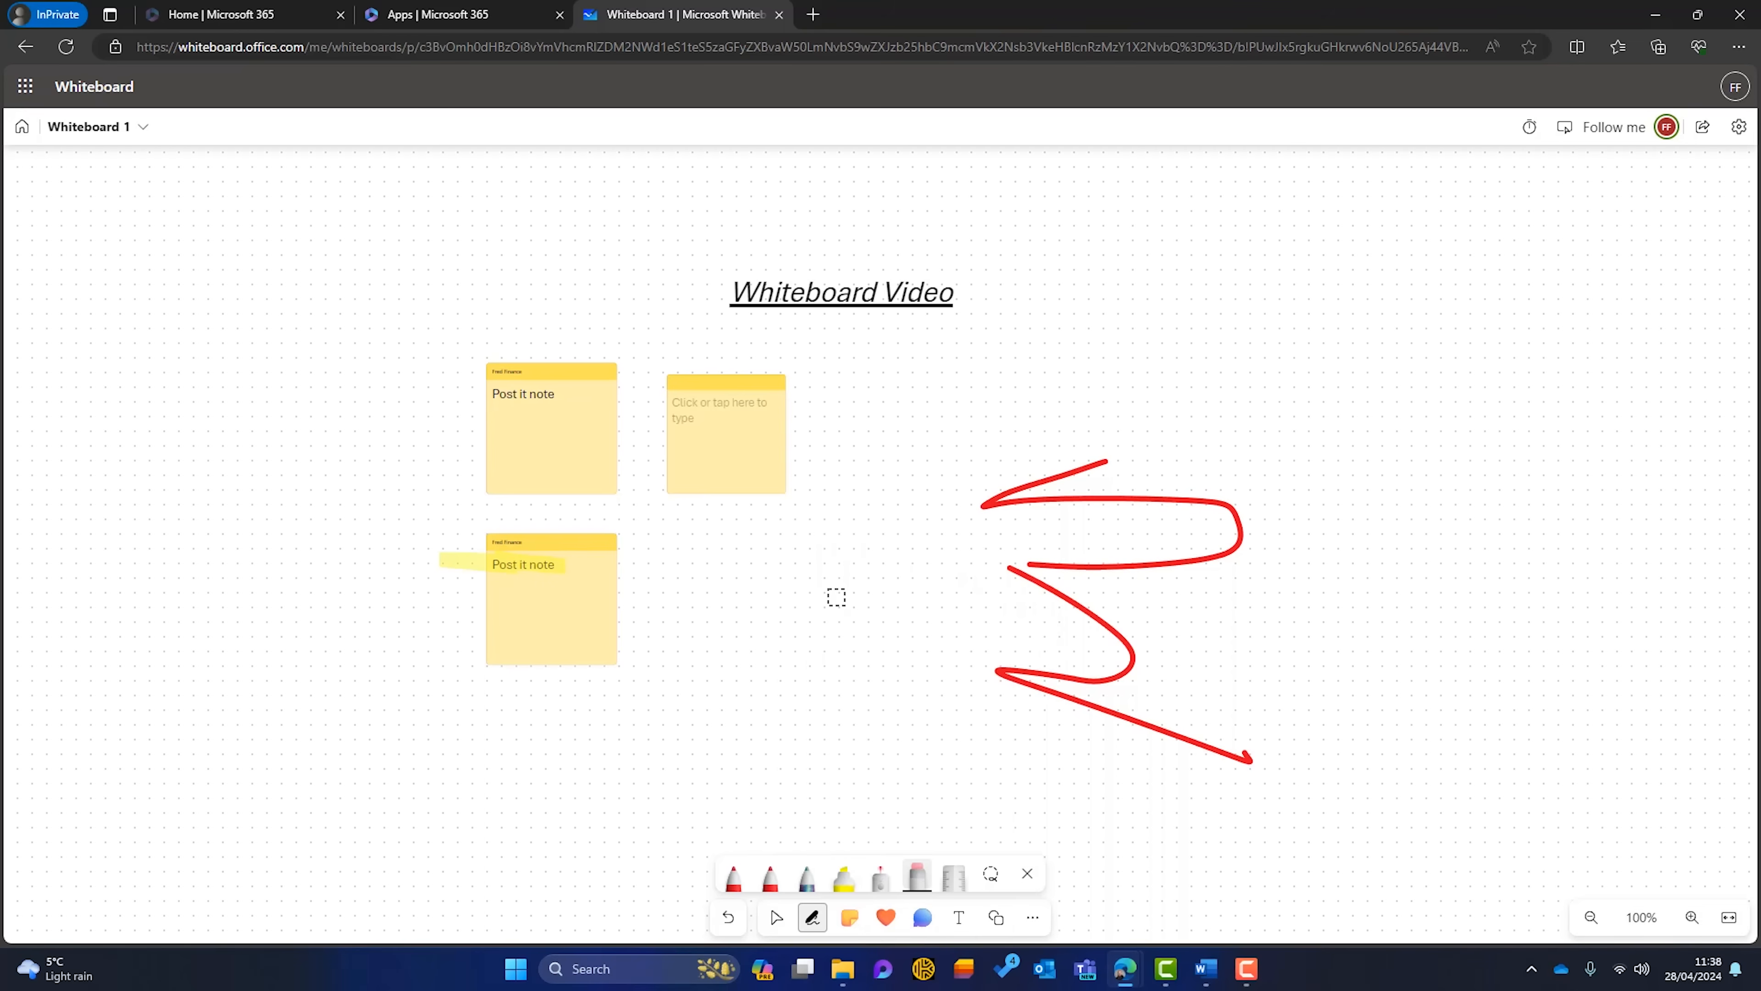